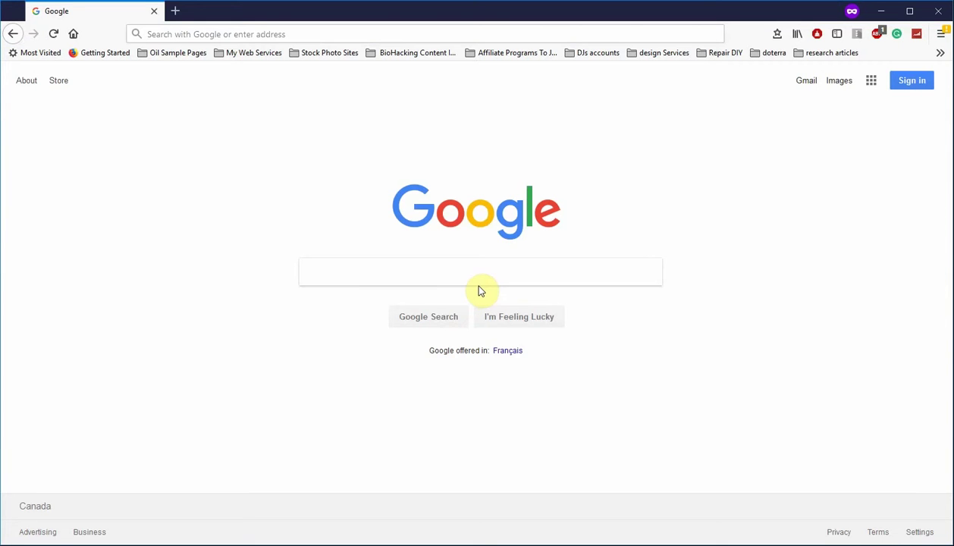
{"action": "left_click", "coordinate": [231, 34]}
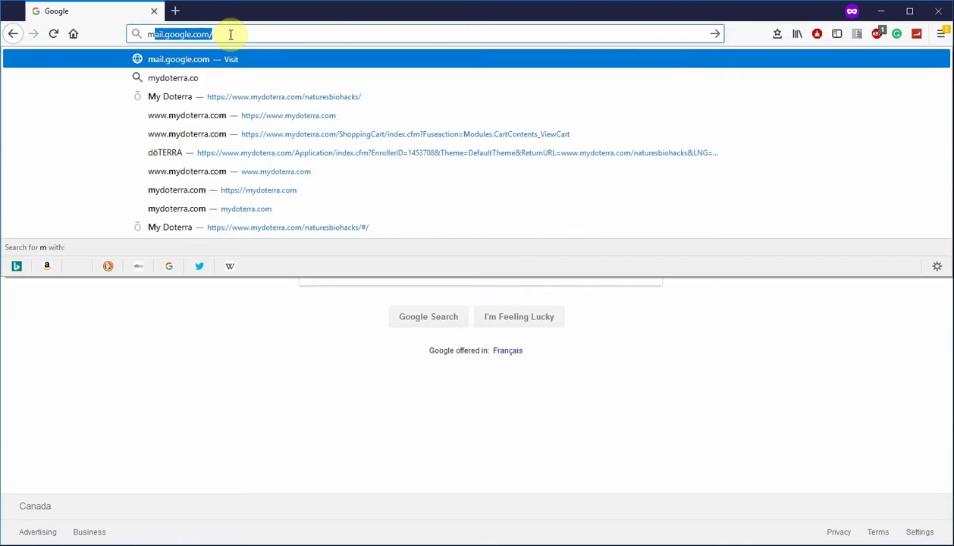
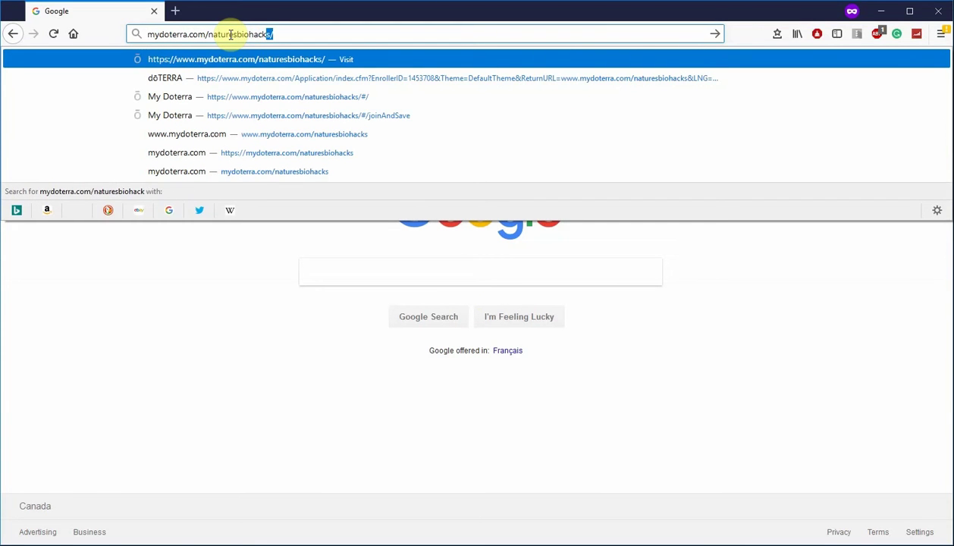
{"action": "key", "text": "Return"}
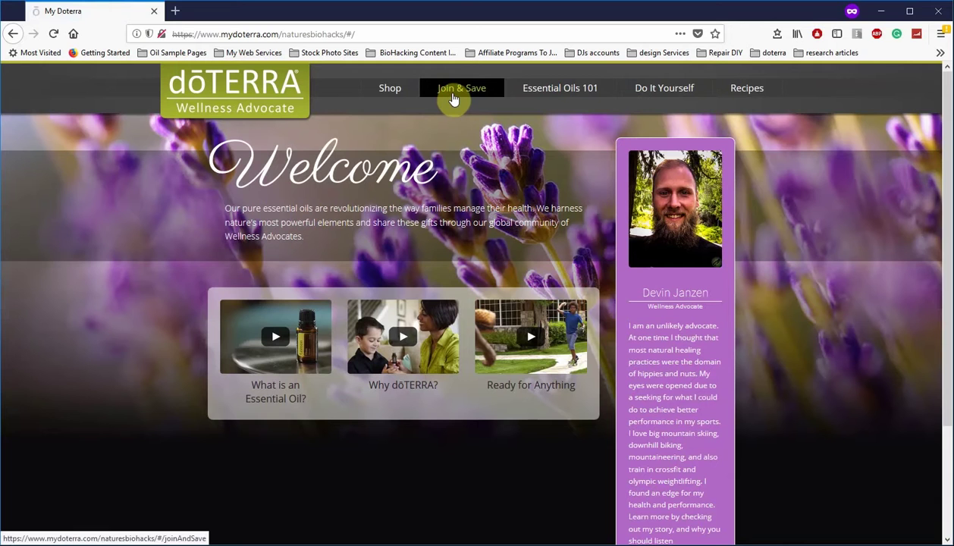
- Review the Join & Save wholesale benefits table, then start the JOIN dōTERRA enrollment
{"action": "left_click", "coordinate": [452, 99]}
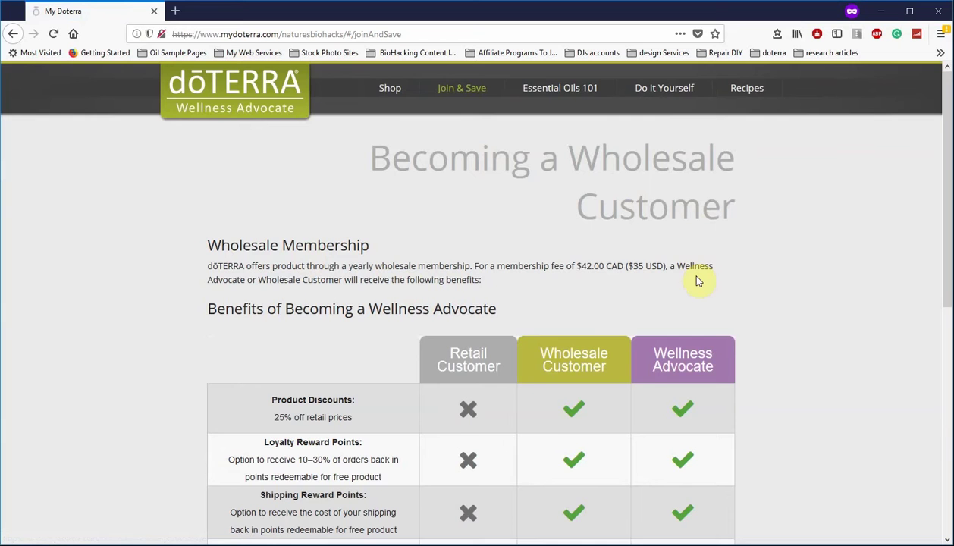
{"action": "scroll", "coordinate": [692, 285], "scroll_direction": "down", "scroll_amount": 3}
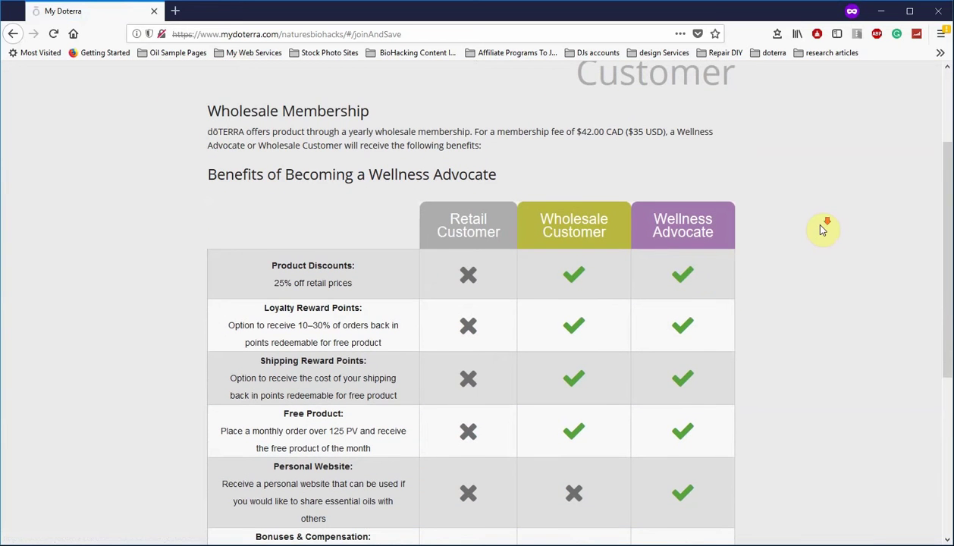
{"action": "scroll", "coordinate": [822, 230], "scroll_direction": "down", "scroll_amount": 2}
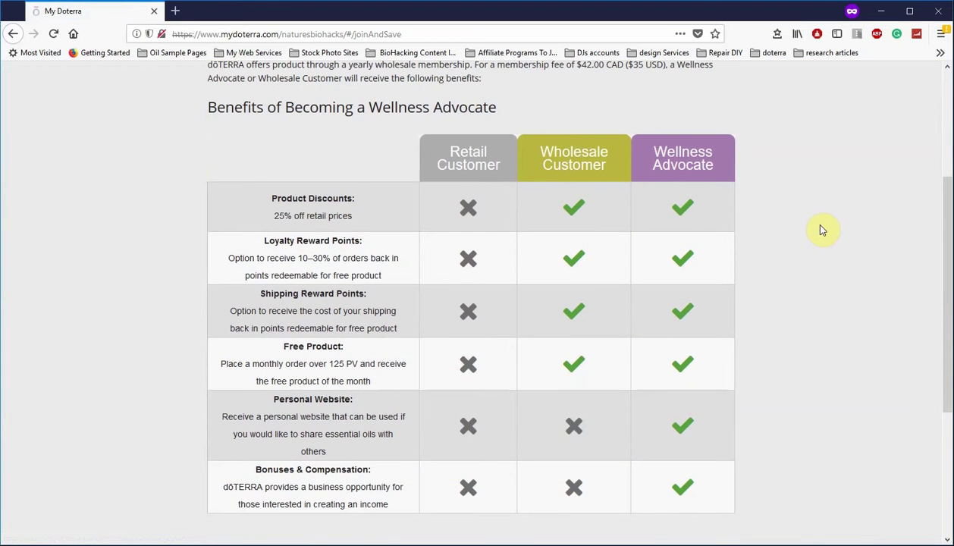
{"action": "scroll", "coordinate": [822, 230], "scroll_direction": "down", "scroll_amount": 4}
{"action": "scroll", "coordinate": [822, 230], "scroll_direction": "down", "scroll_amount": 2}
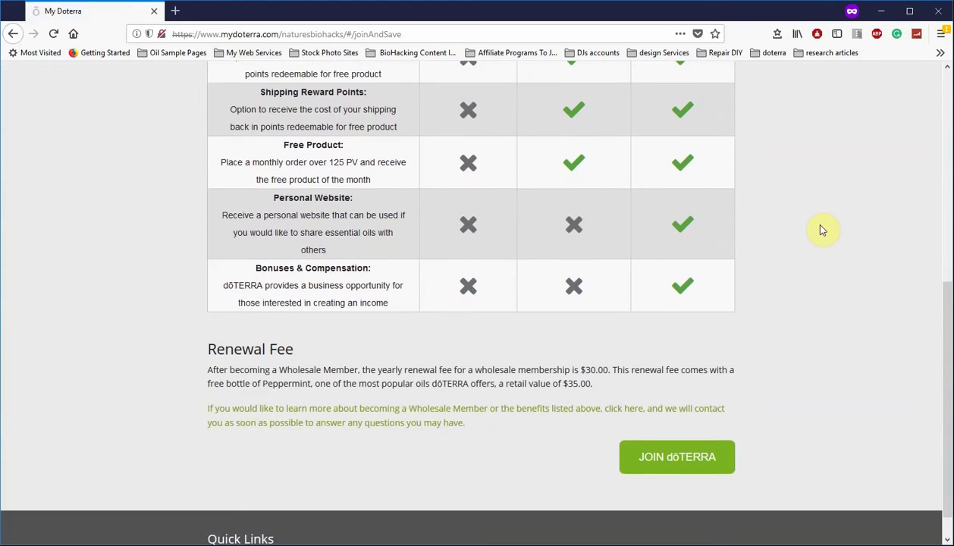
{"action": "left_click", "coordinate": [666, 427]}
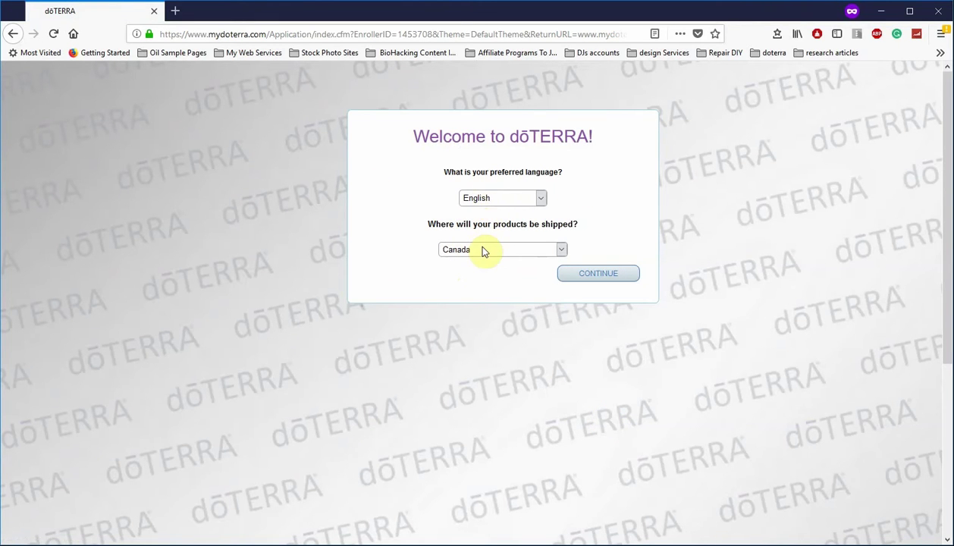
- Confirm English and Canada, keep Local (OTG) Order, and choose Wholesale Customer enrollment
{"action": "left_click", "coordinate": [586, 271]}
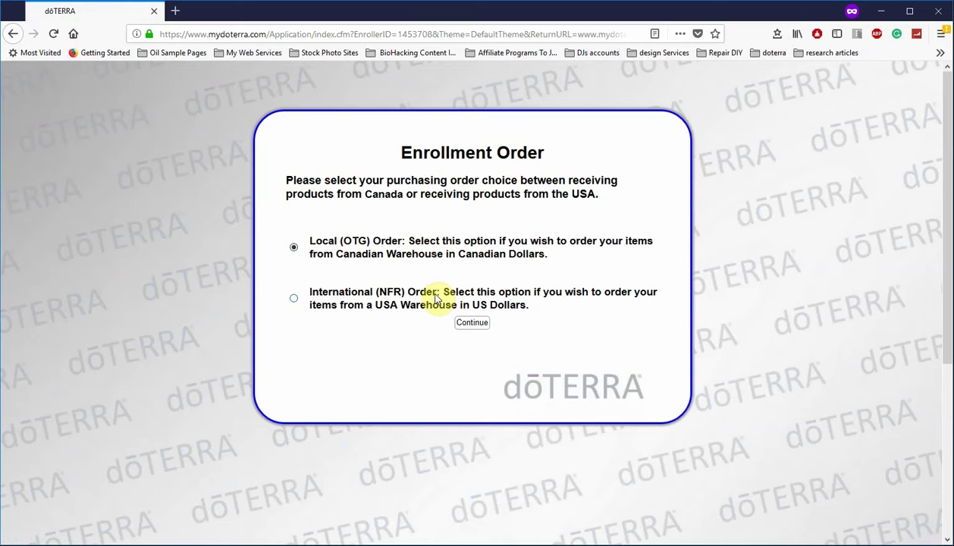
{"action": "left_click", "coordinate": [476, 323]}
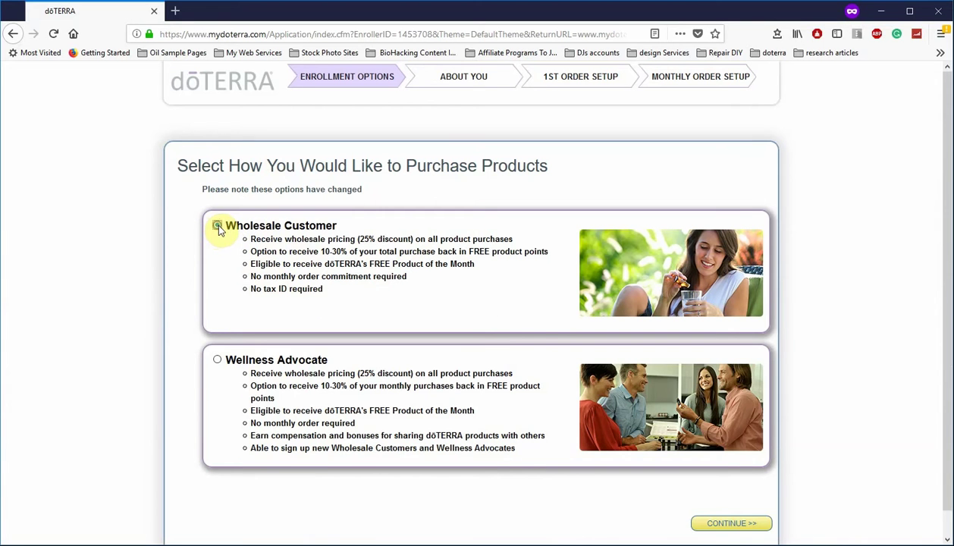
{"action": "scroll", "coordinate": [728, 452], "scroll_direction": "down", "scroll_amount": 1}
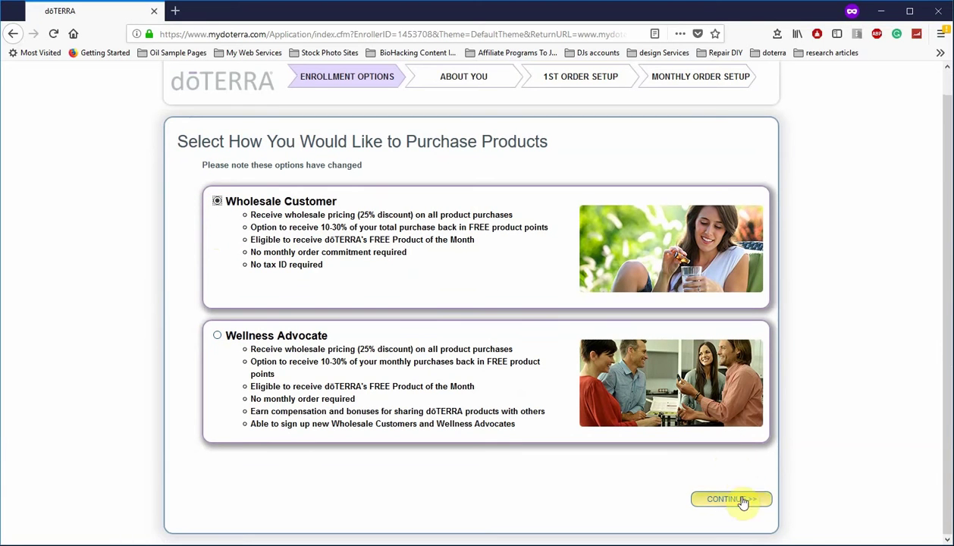
{"action": "left_click", "coordinate": [721, 506]}
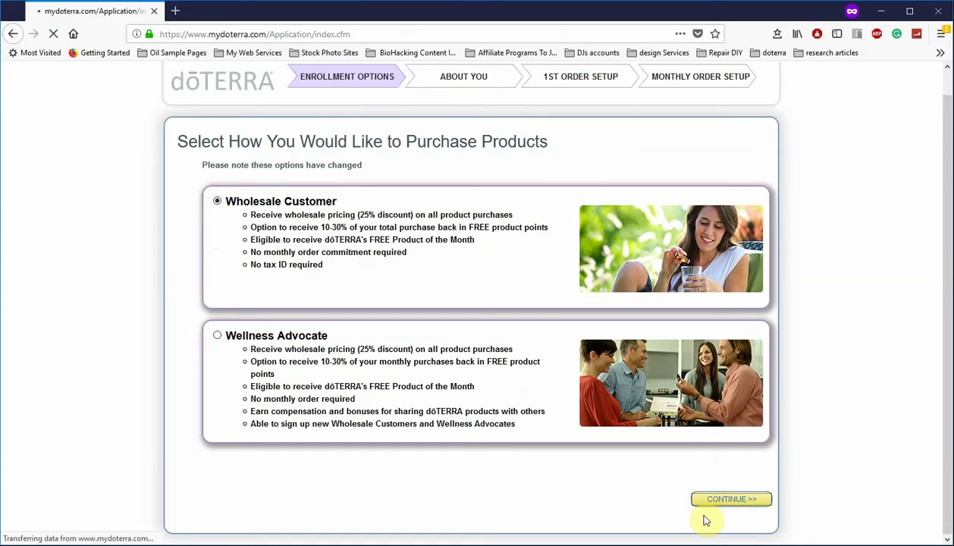
{"action": "left_click", "coordinate": [324, 233]}
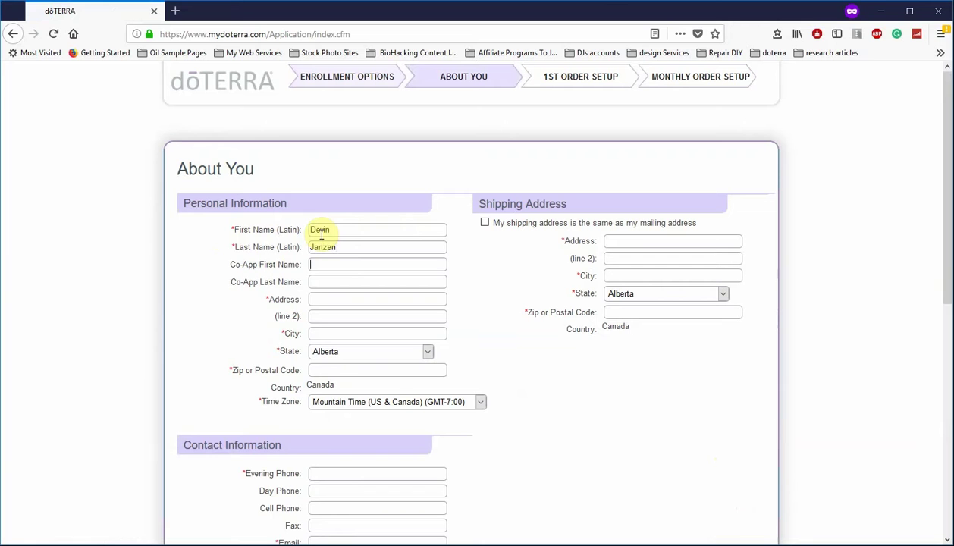
- Enter the mailing street, British Columbia province and postal code, and use it for shipping
{"action": "type", "text": "555 S"}
{"action": "type", "text": "omewhere street"}
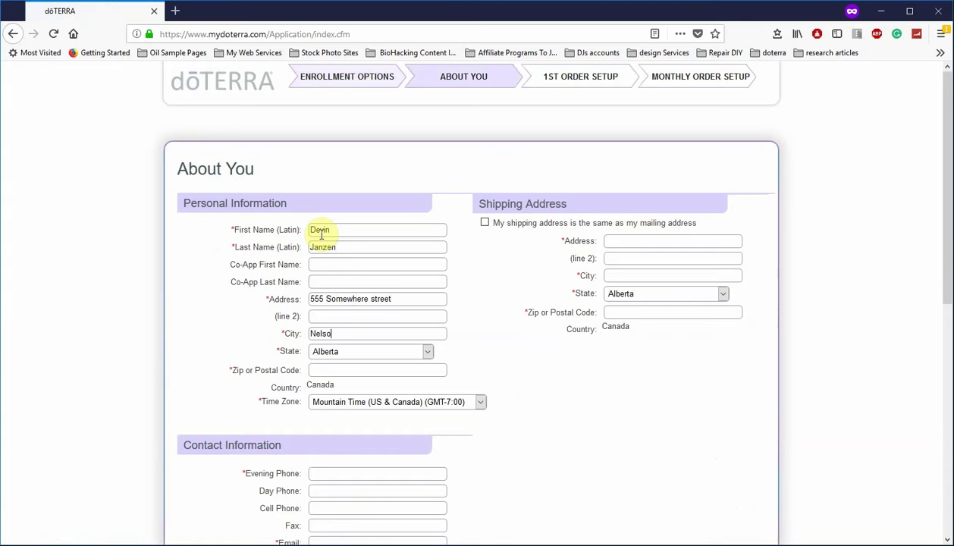
{"action": "type", "text": "n"}
{"action": "key", "text": "Tab"}
{"action": "key", "text": "b"}
{"action": "key", "text": "Tab"}
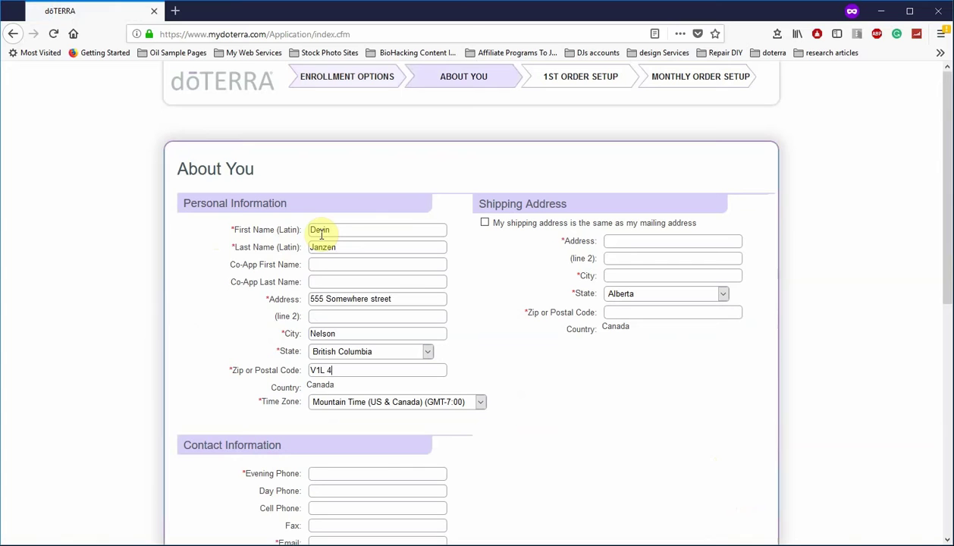
{"action": "key", "text": "Tab"}
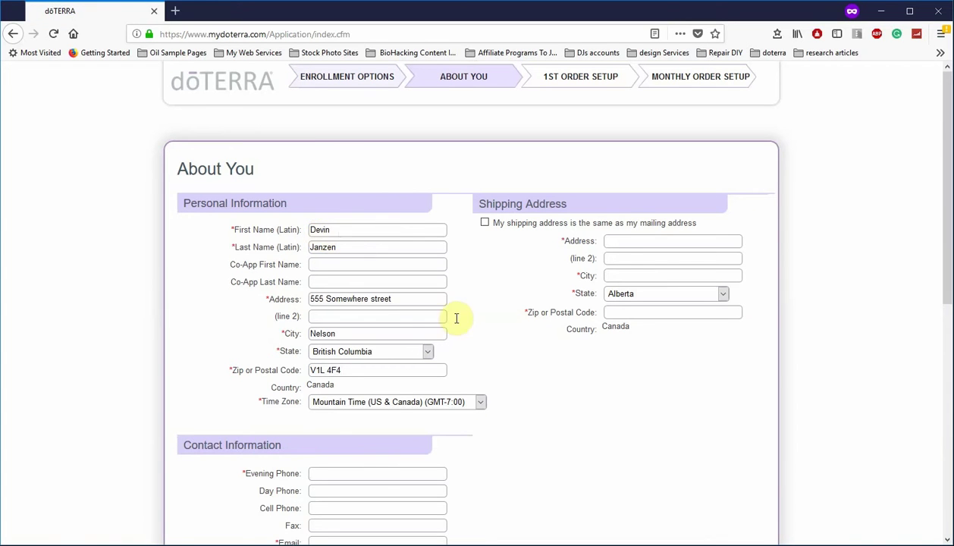
{"action": "left_click", "coordinate": [484, 223]}
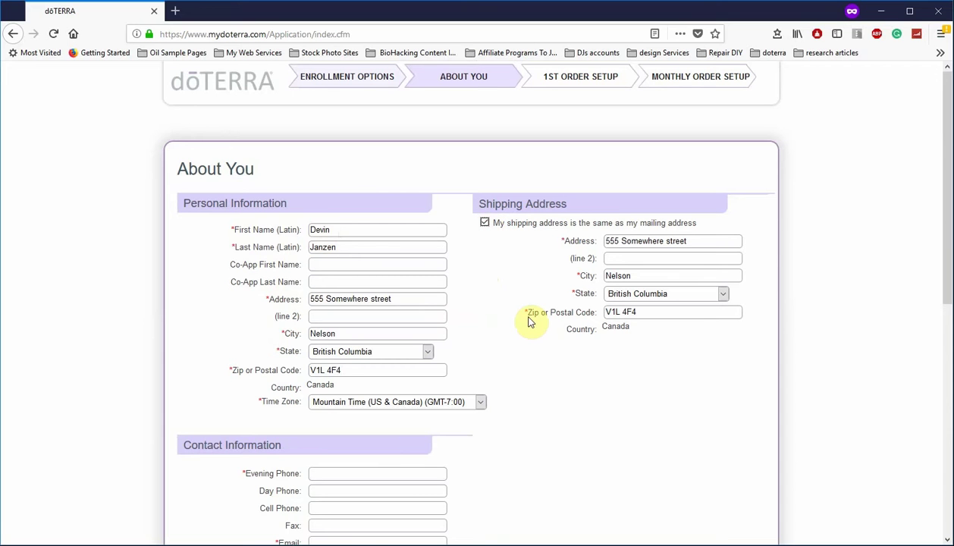
- Enter the evening phone number and the email address
{"action": "scroll", "coordinate": [507, 303], "scroll_direction": "down", "scroll_amount": 5}
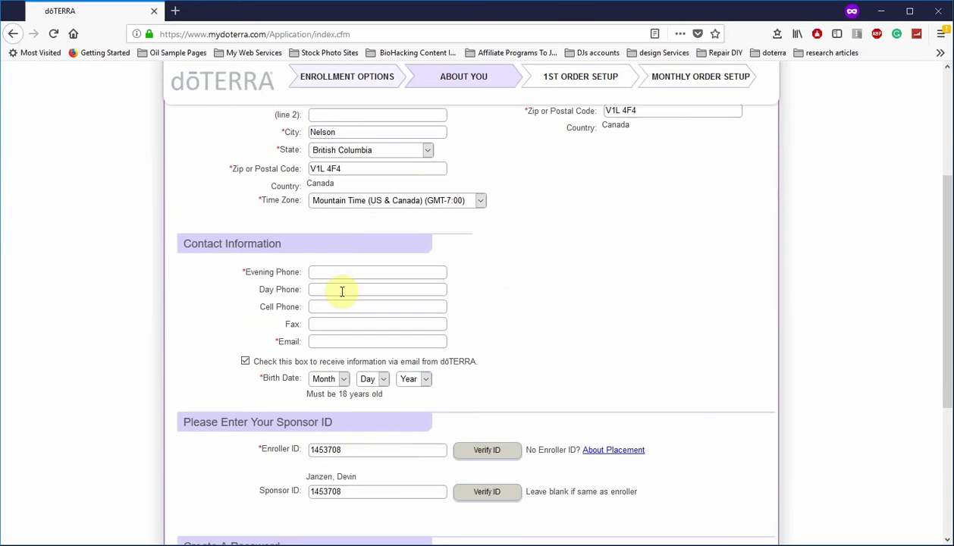
{"action": "left_click", "coordinate": [357, 271]}
{"action": "type", "text": "555-555-"}
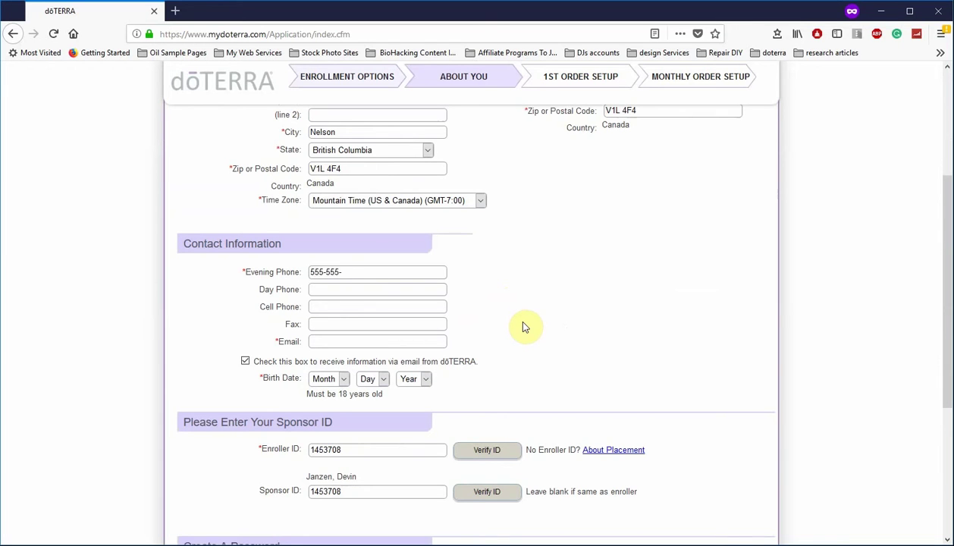
{"action": "type", "text": "5555"}
{"action": "left_click", "coordinate": [357, 338]}
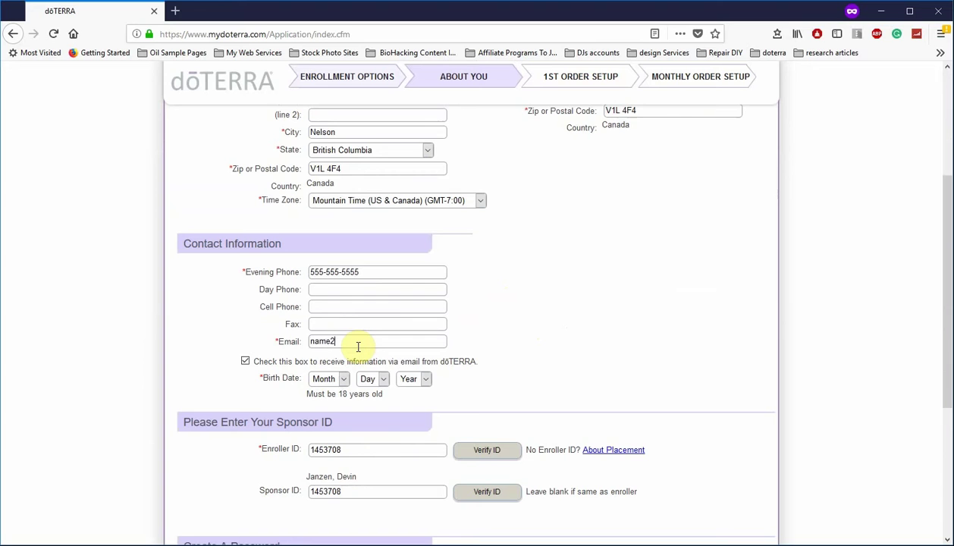
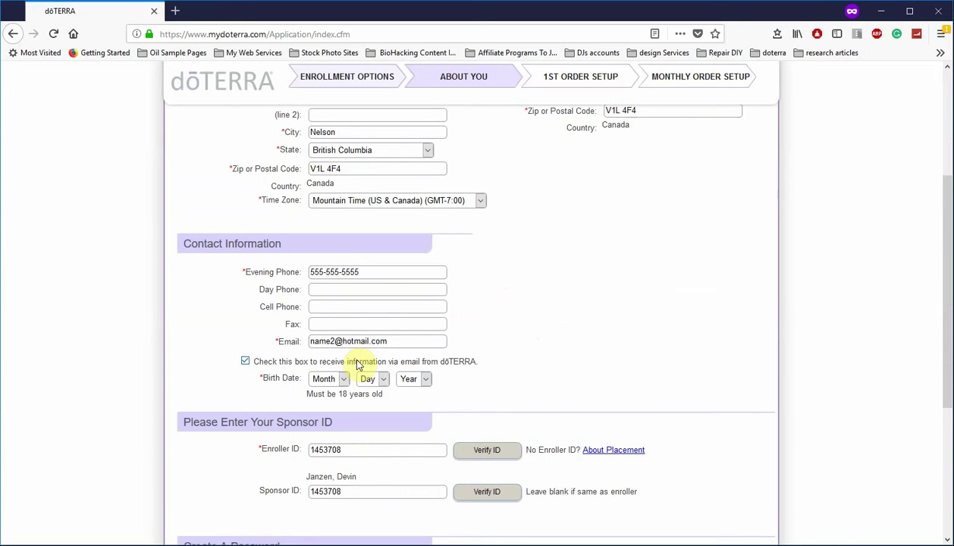
- Set the birth date to month 4, day 15, year 1987
{"action": "left_click", "coordinate": [338, 379]}
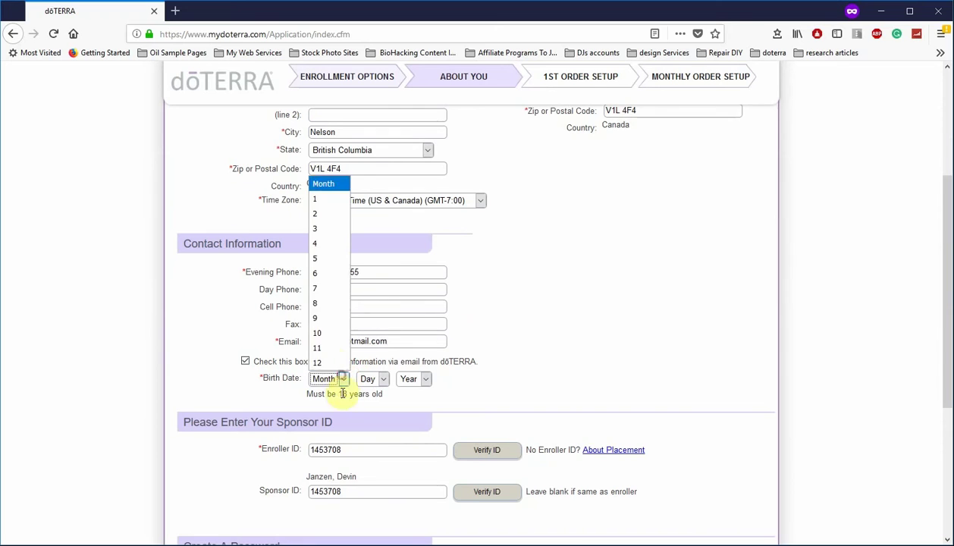
{"action": "left_click", "coordinate": [322, 244]}
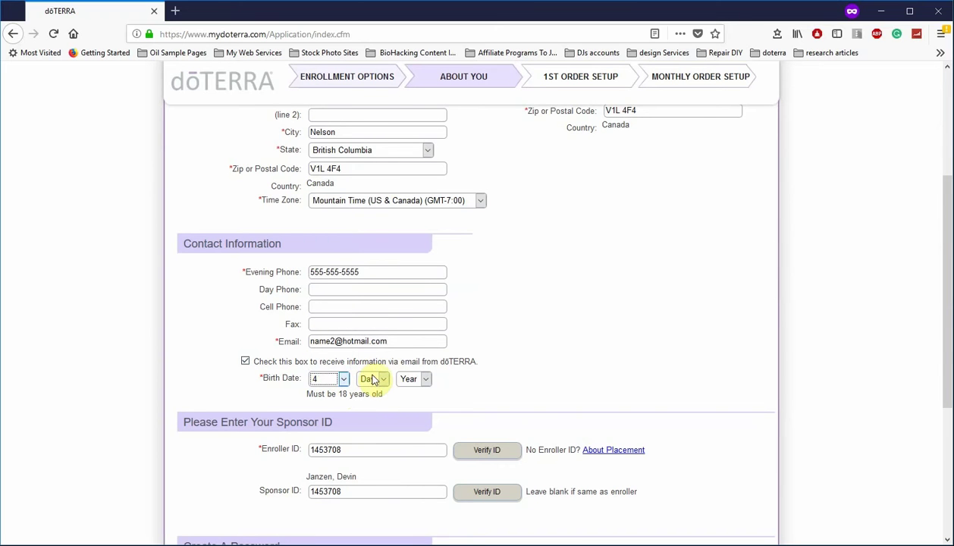
{"action": "left_click", "coordinate": [370, 378]}
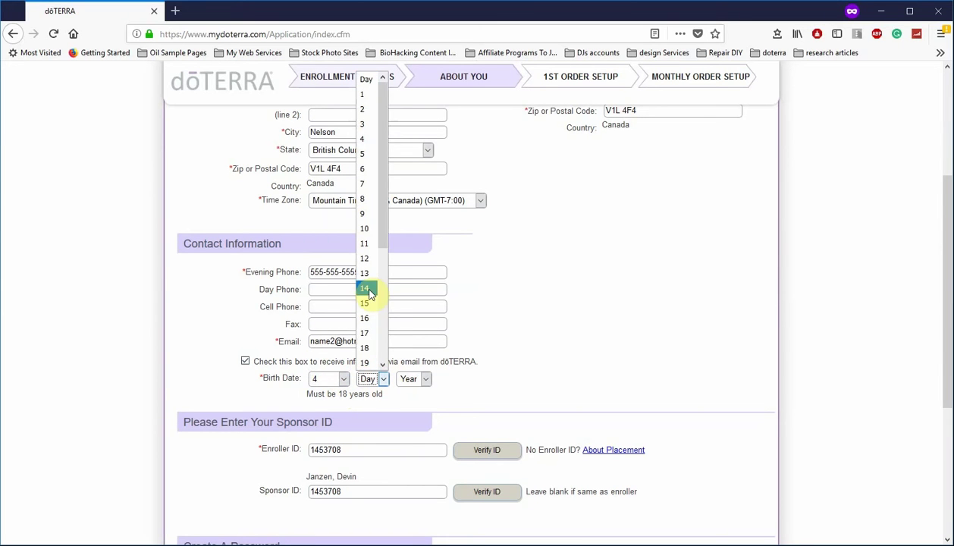
{"action": "left_click", "coordinate": [364, 303]}
{"action": "left_click", "coordinate": [412, 379]}
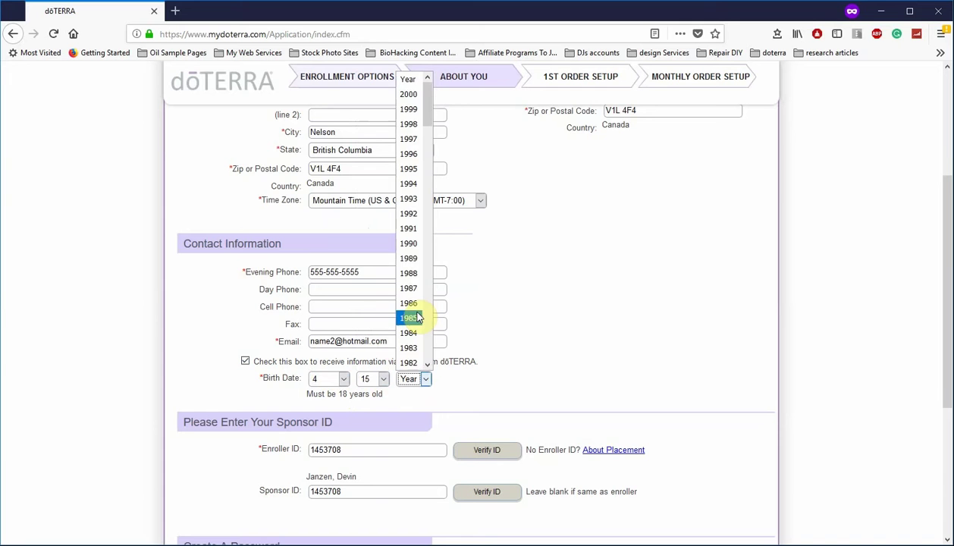
{"action": "left_click", "coordinate": [422, 292]}
{"action": "scroll", "coordinate": [633, 367], "scroll_direction": "down", "scroll_amount": 3}
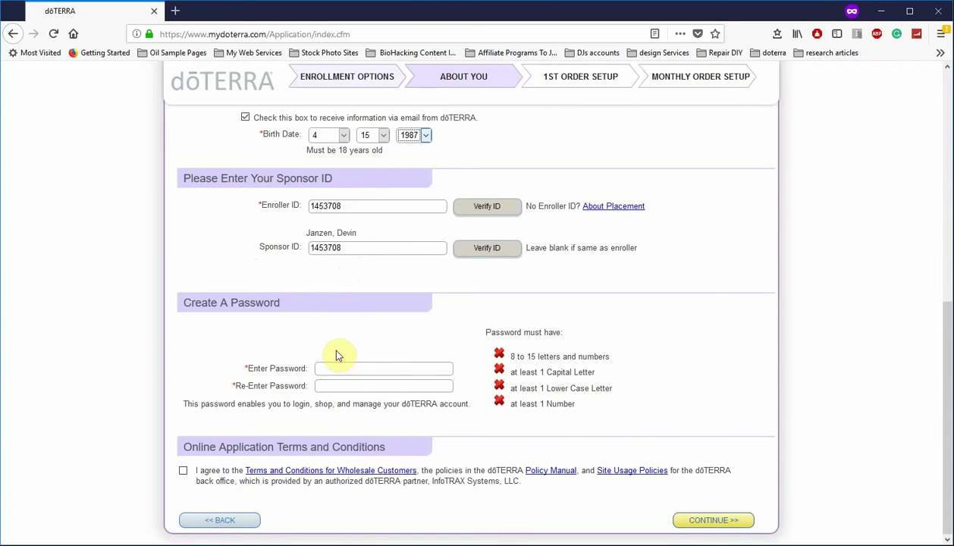
- Enter the account password in Enter Password and Re-Enter Password
{"action": "left_click", "coordinate": [366, 368]}
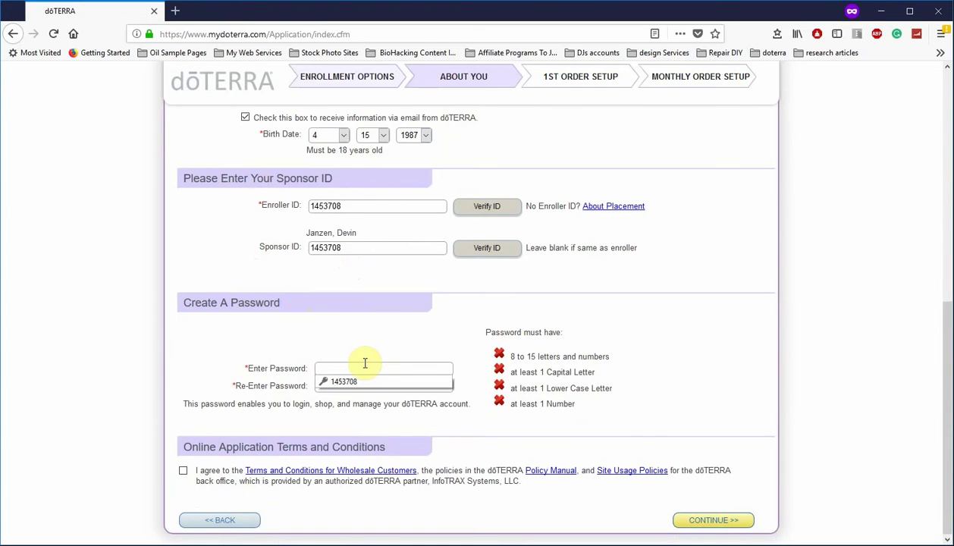
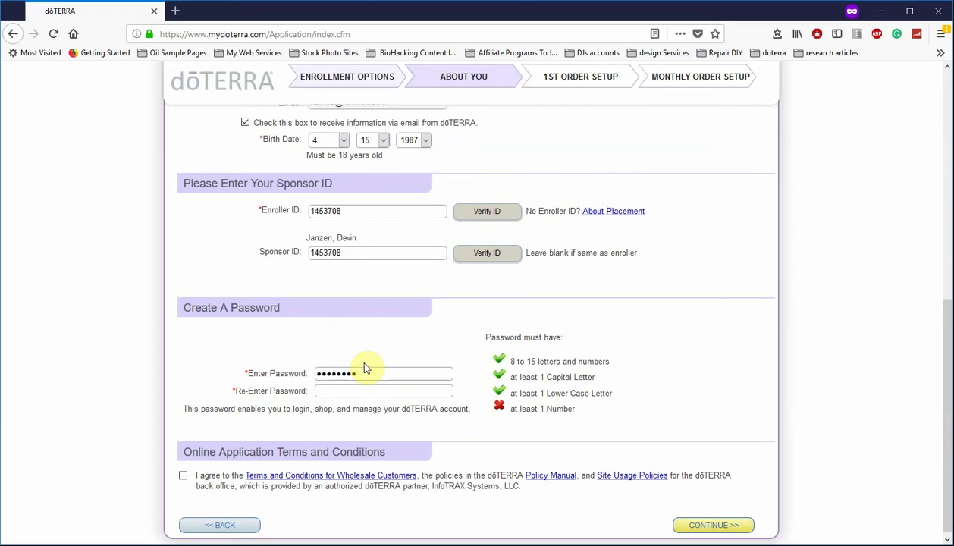
{"action": "key", "text": "Tab"}
{"action": "double_click", "coordinate": [357, 368]}
{"action": "left_click", "coordinate": [350, 368]}
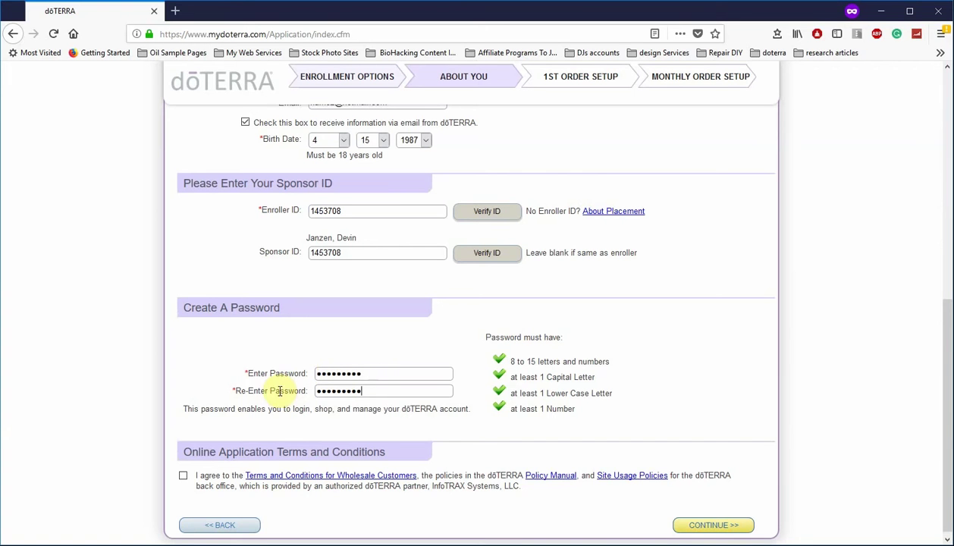
{"action": "scroll", "coordinate": [244, 398], "scroll_direction": "down", "scroll_amount": 1}
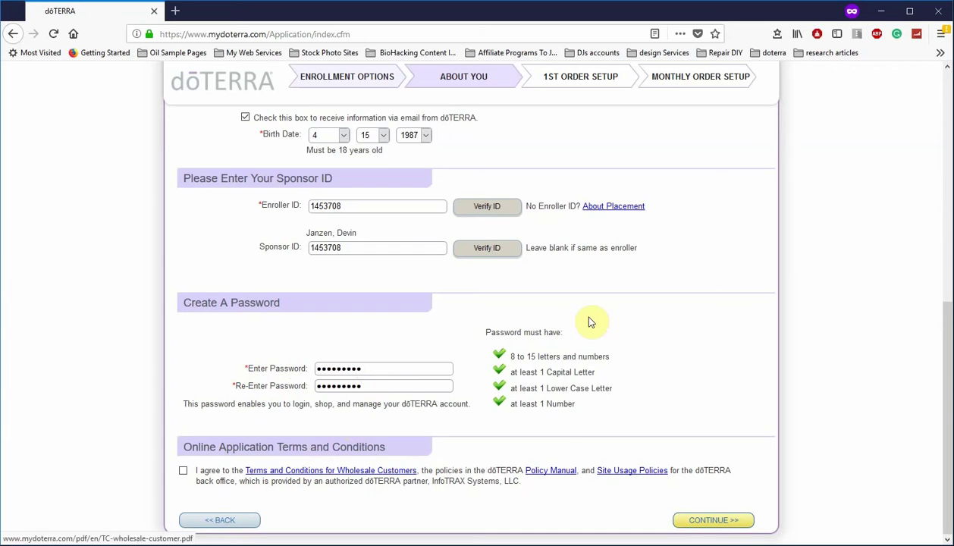
- Accept the wholesale terms and conditions and submit the About You form
{"action": "left_click", "coordinate": [183, 473]}
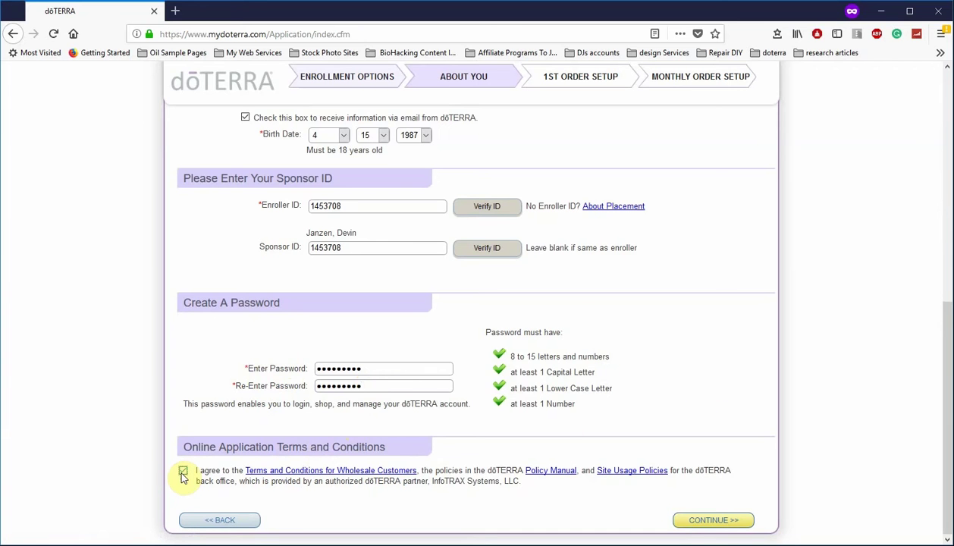
{"action": "left_click", "coordinate": [726, 522]}
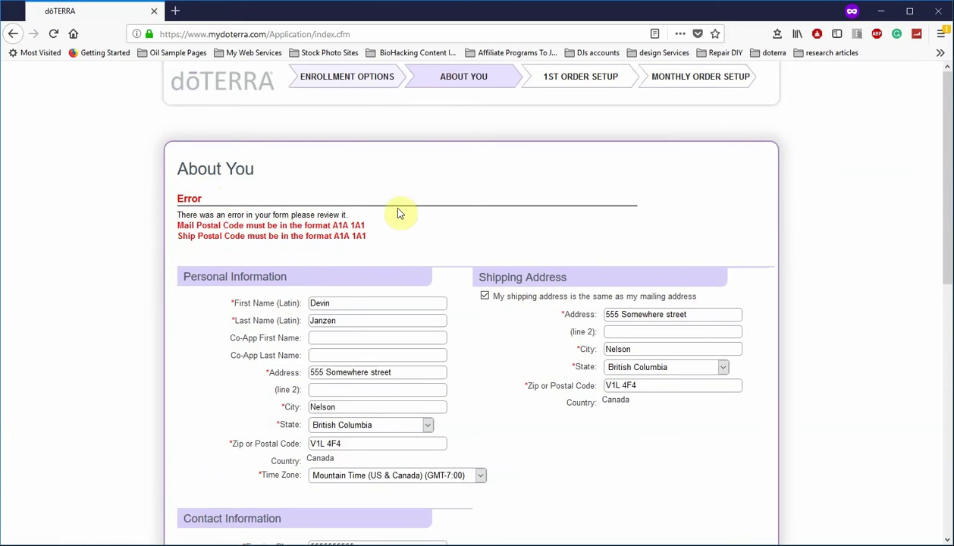
- Retype the account password in both password fields and resubmit the form
{"action": "scroll", "coordinate": [384, 289], "scroll_direction": "down", "scroll_amount": 3}
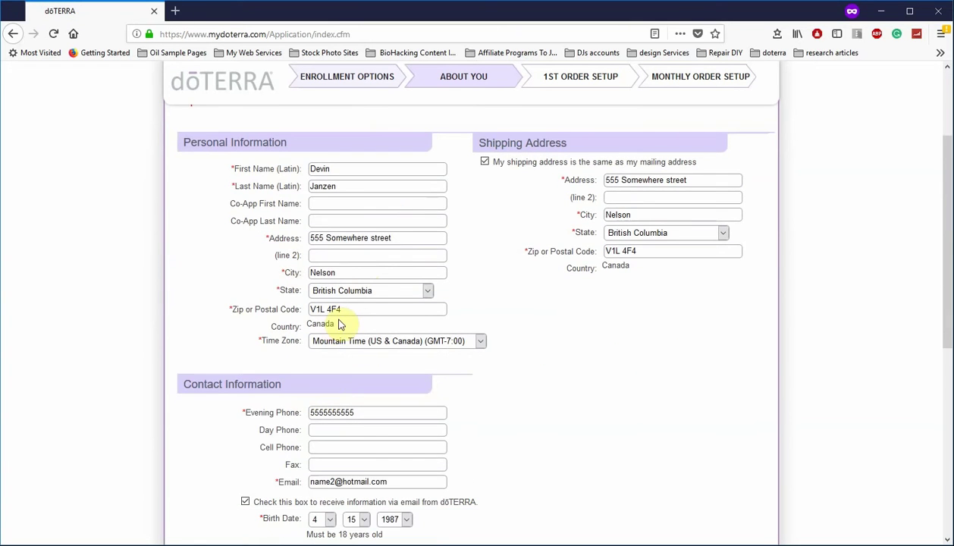
{"action": "scroll", "coordinate": [598, 334], "scroll_direction": "down", "scroll_amount": 9}
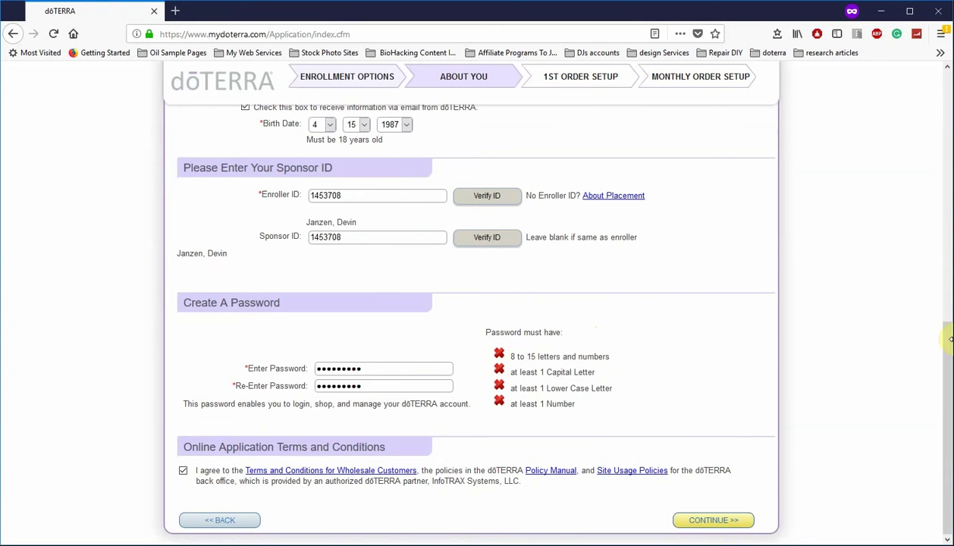
{"action": "left_click_drag", "start_coordinate": [387, 369], "coordinate": [311, 402]}
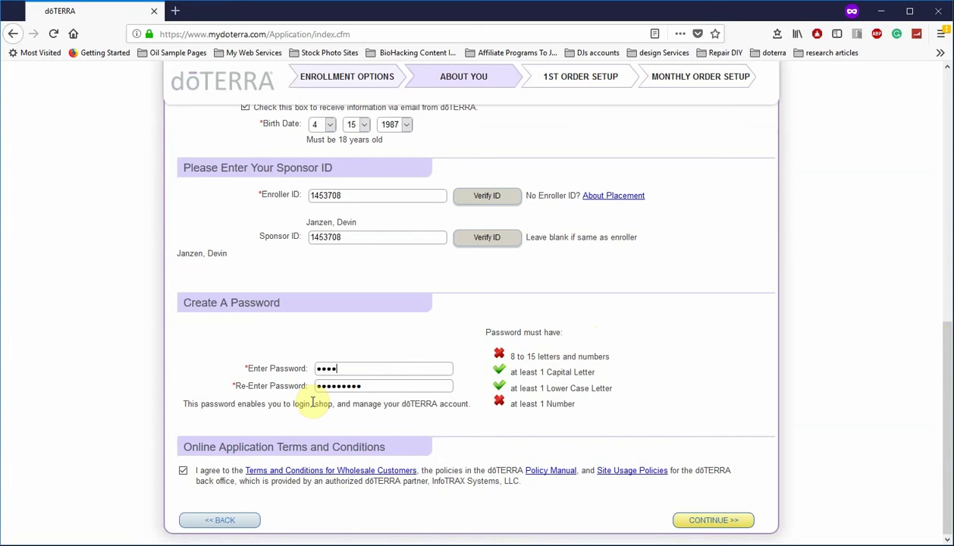
{"action": "key", "text": "BackSpace"}
{"action": "key", "text": "BackSpace"}
{"action": "key", "text": "BackSpace"}
{"action": "key", "text": "BackSpace"}
{"action": "key", "text": "BackSpace"}
{"action": "key", "text": "BackSpace"}
{"action": "key", "text": "BackSpace"}
{"action": "key", "text": "BackSpace"}
{"action": "key", "text": "Tab"}
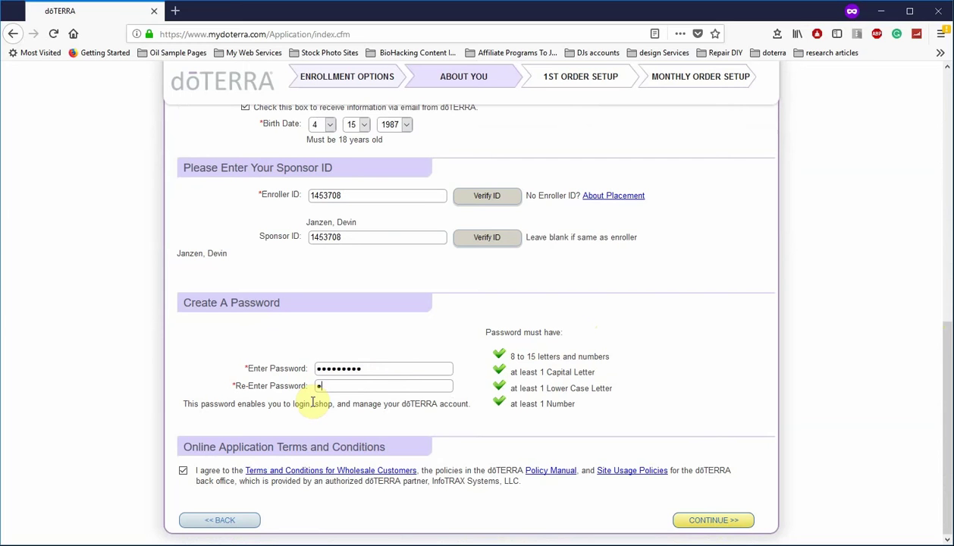
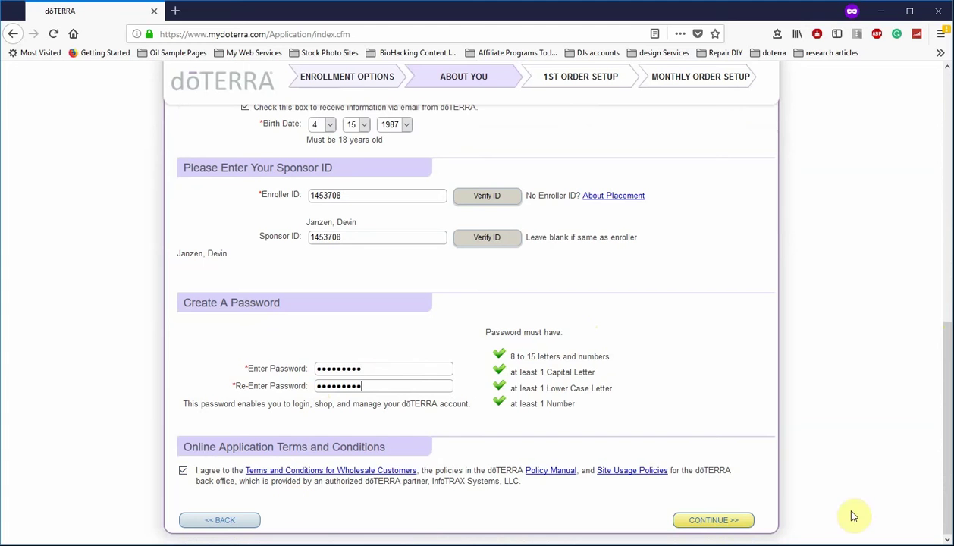
{"action": "left_click", "coordinate": [730, 523]}
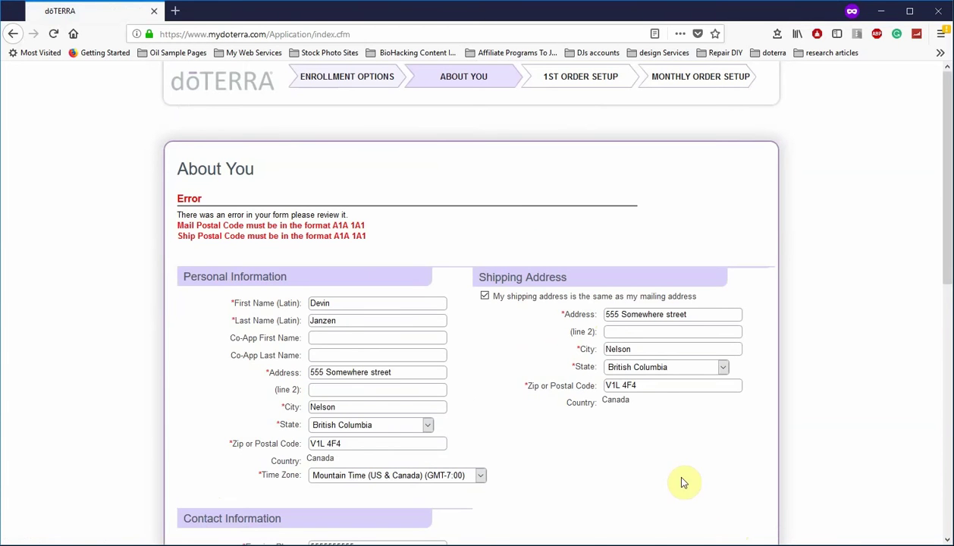
- Correct the mailing postal code to V1L 4V4, re-enter both passwords, and resubmit
{"action": "left_click", "coordinate": [335, 444]}
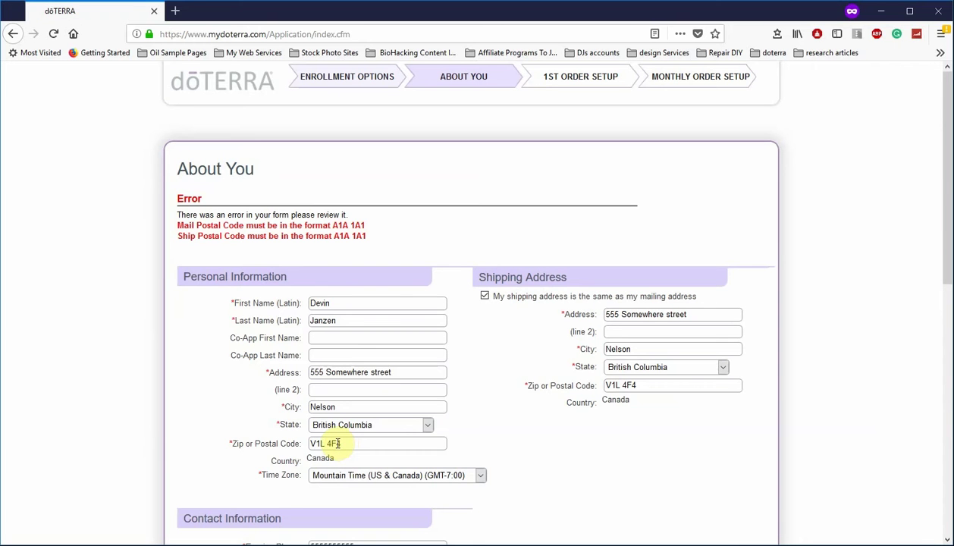
{"action": "key", "text": "BackSpace"}
{"action": "type", "text": "V"}
{"action": "scroll", "coordinate": [439, 373], "scroll_direction": "down", "scroll_amount": 2}
{"action": "scroll", "coordinate": [440, 372], "scroll_direction": "down", "scroll_amount": 3}
{"action": "scroll", "coordinate": [440, 372], "scroll_direction": "down", "scroll_amount": 5}
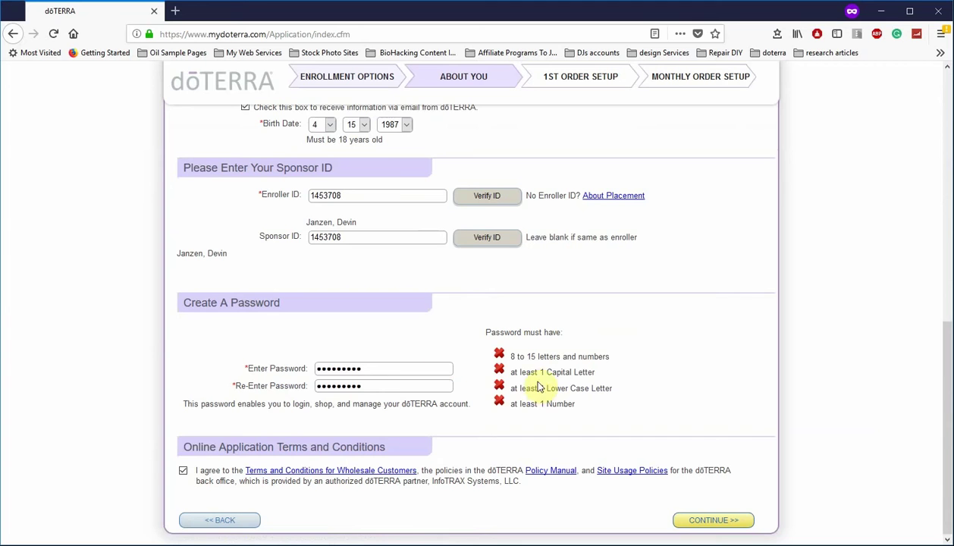
{"action": "double_click", "coordinate": [383, 368]}
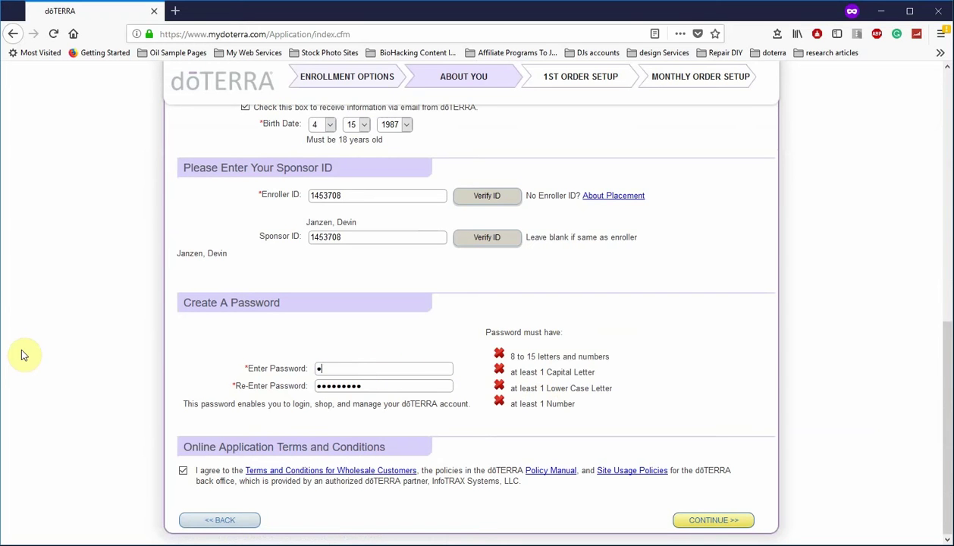
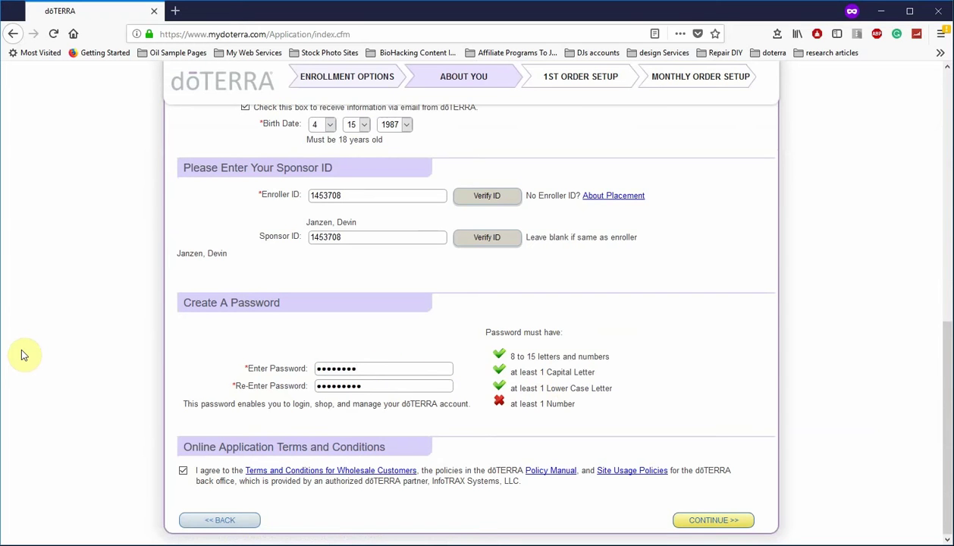
{"action": "key", "text": "Tab"}
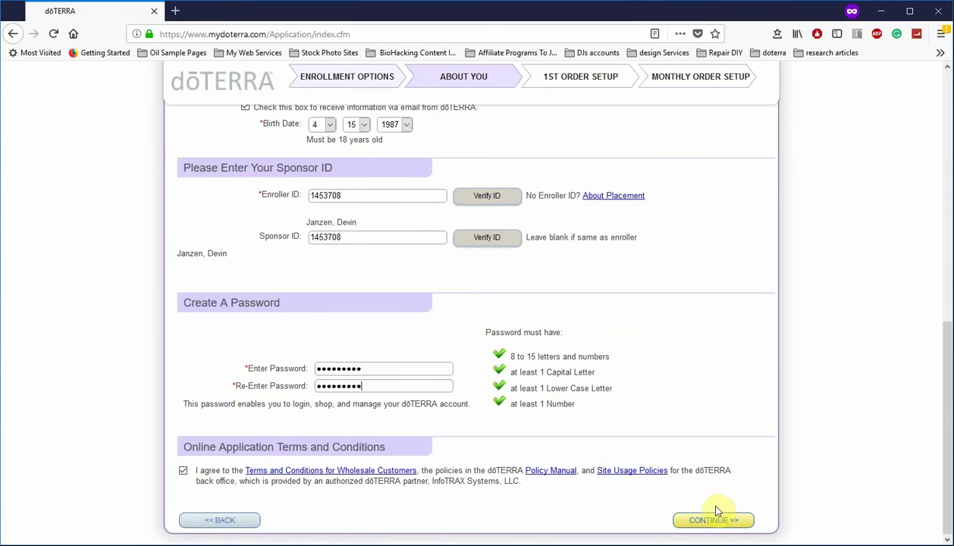
{"action": "left_click", "coordinate": [719, 523]}
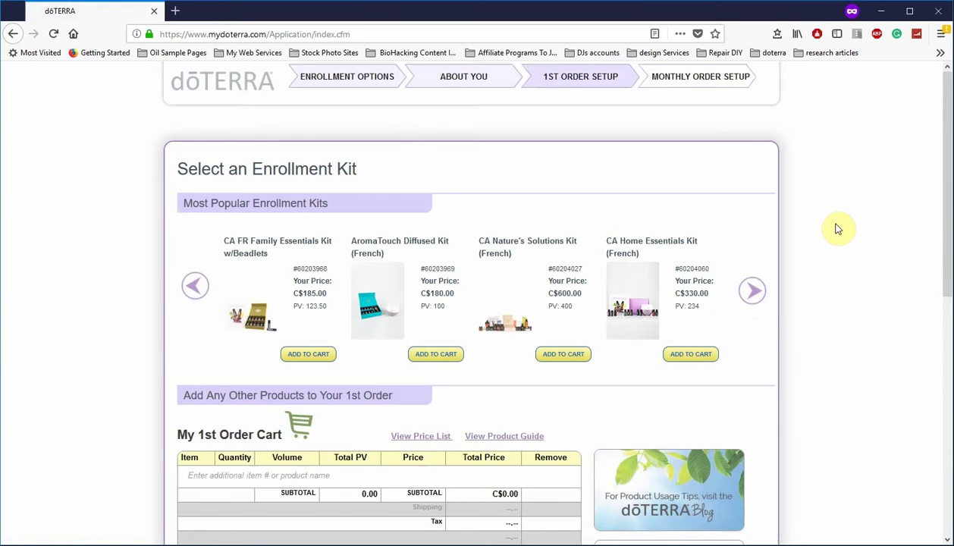
- Page through the enrollment kits and add the CA EN Home Essentials Kit to the cart
{"action": "scroll", "coordinate": [819, 220], "scroll_direction": "down", "scroll_amount": 3}
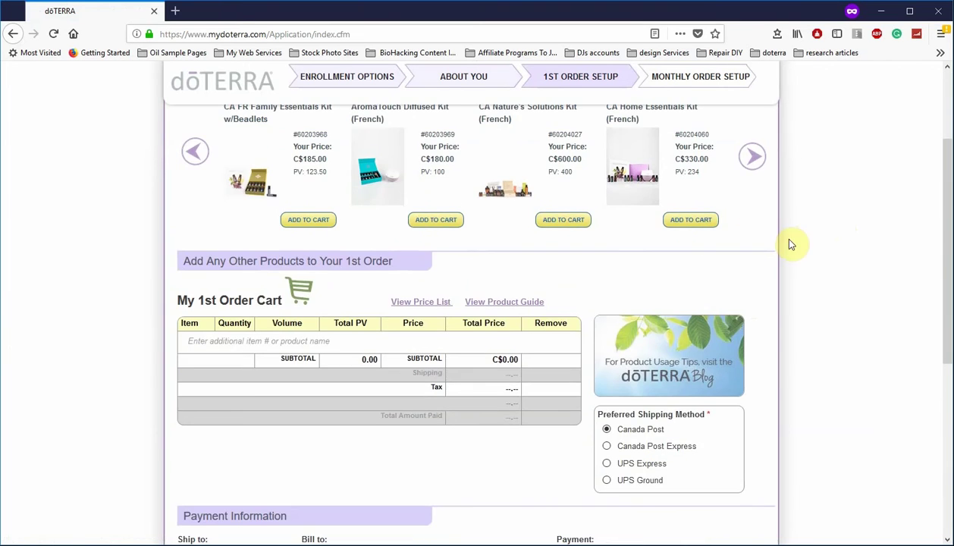
{"action": "scroll", "coordinate": [790, 246], "scroll_direction": "up", "scroll_amount": 2}
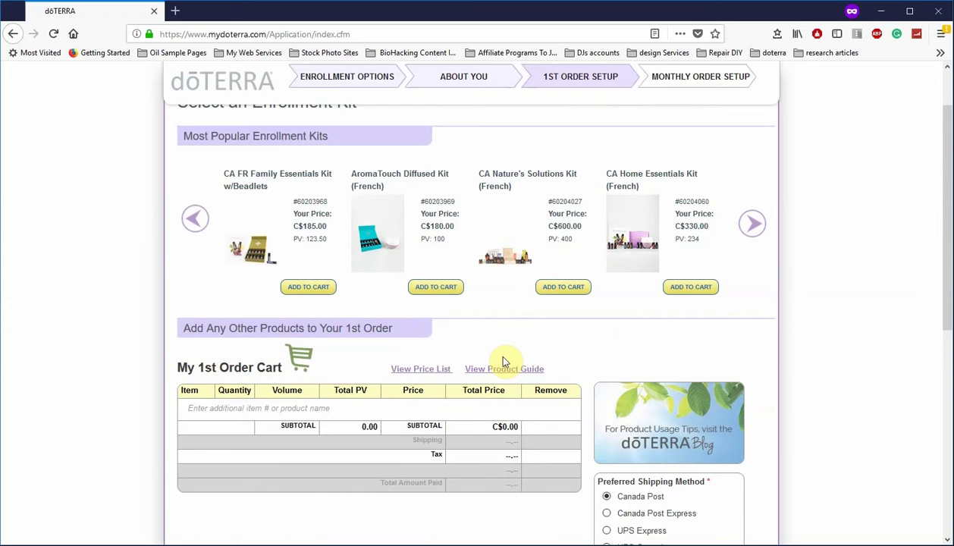
{"action": "left_click", "coordinate": [756, 220]}
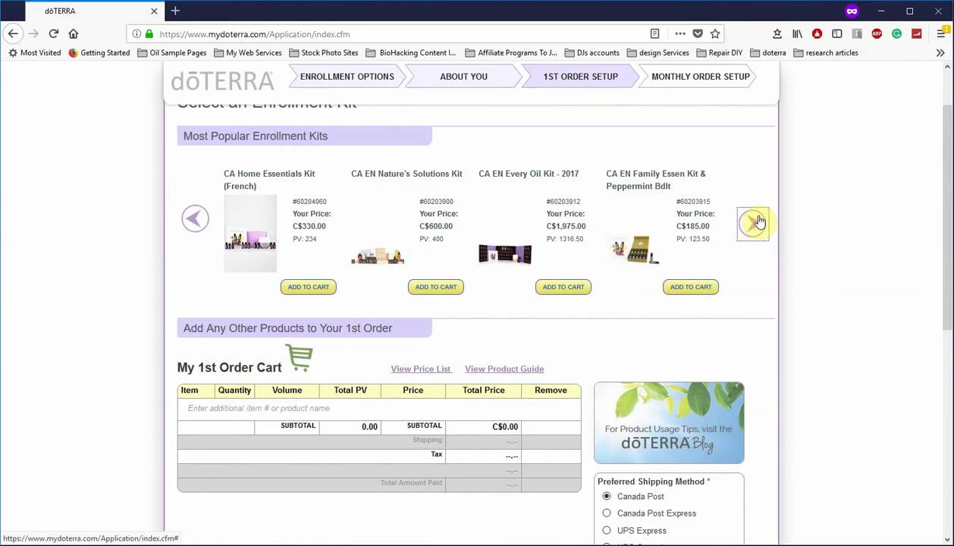
{"action": "left_click", "coordinate": [758, 221]}
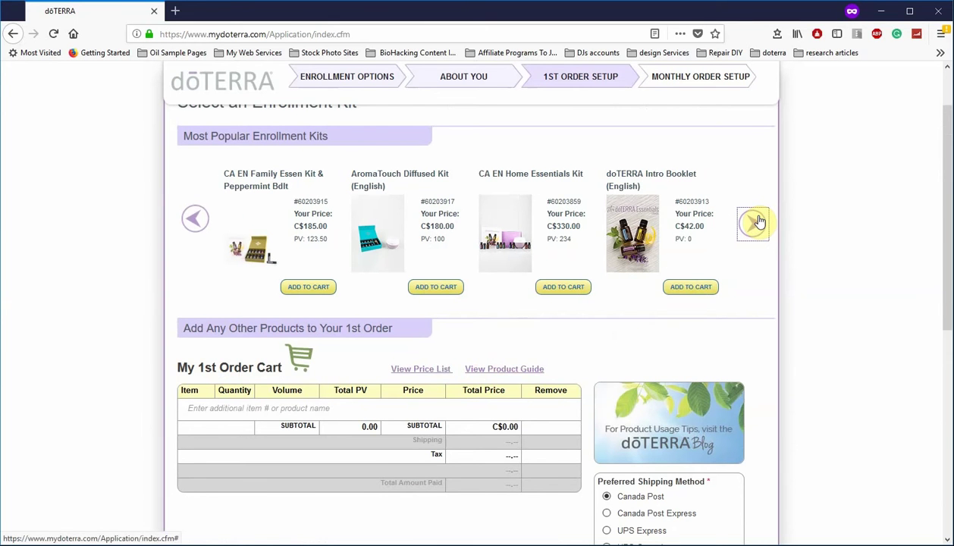
{"action": "left_click", "coordinate": [564, 288]}
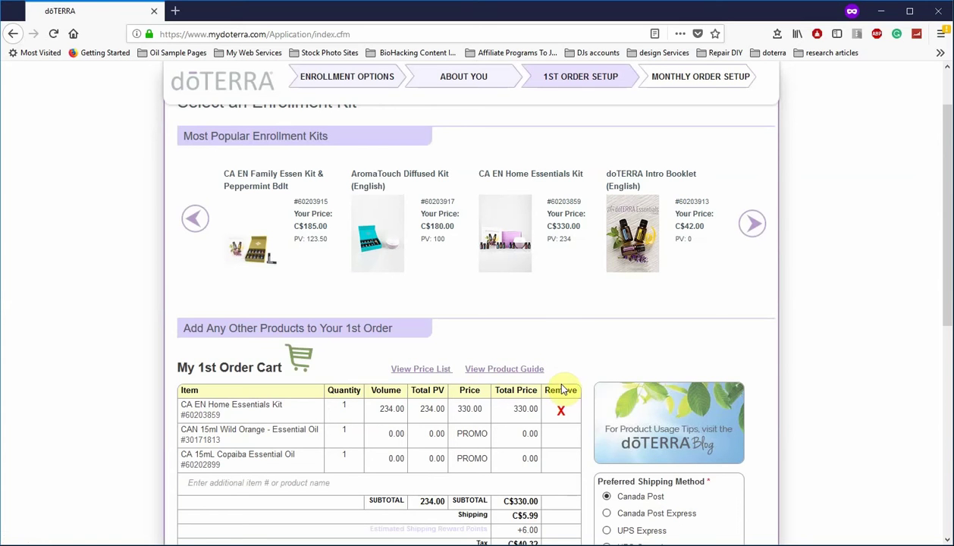
- Search the additional item field for 'bergamot' and add CAN 15ml Bergamot essential oil
{"action": "scroll", "coordinate": [561, 390], "scroll_direction": "down", "scroll_amount": 3}
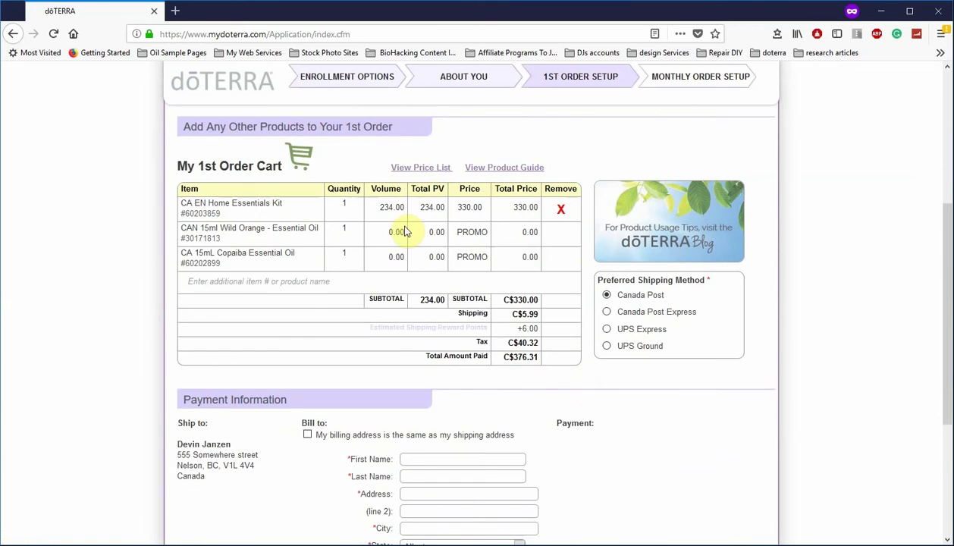
{"action": "left_click", "coordinate": [245, 285]}
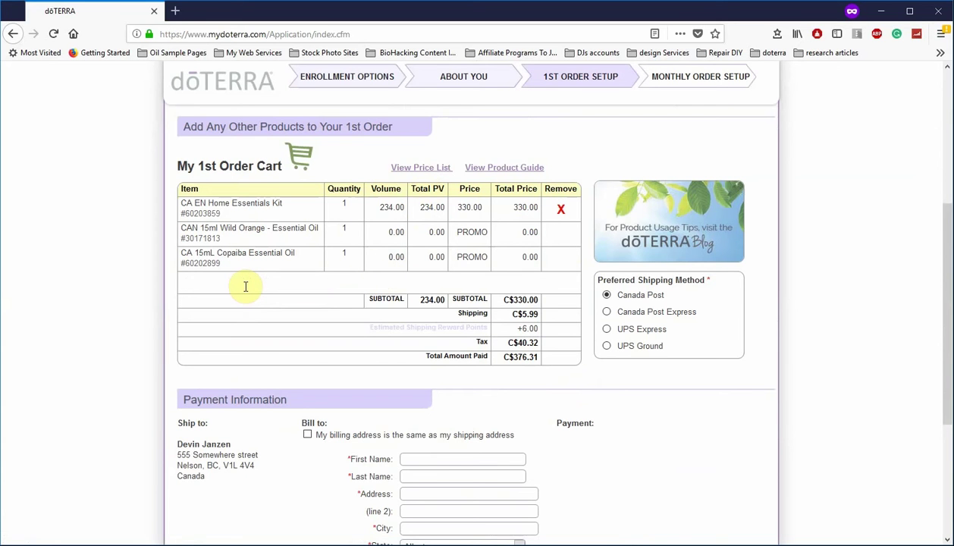
{"action": "type", "text": "bergamot"}
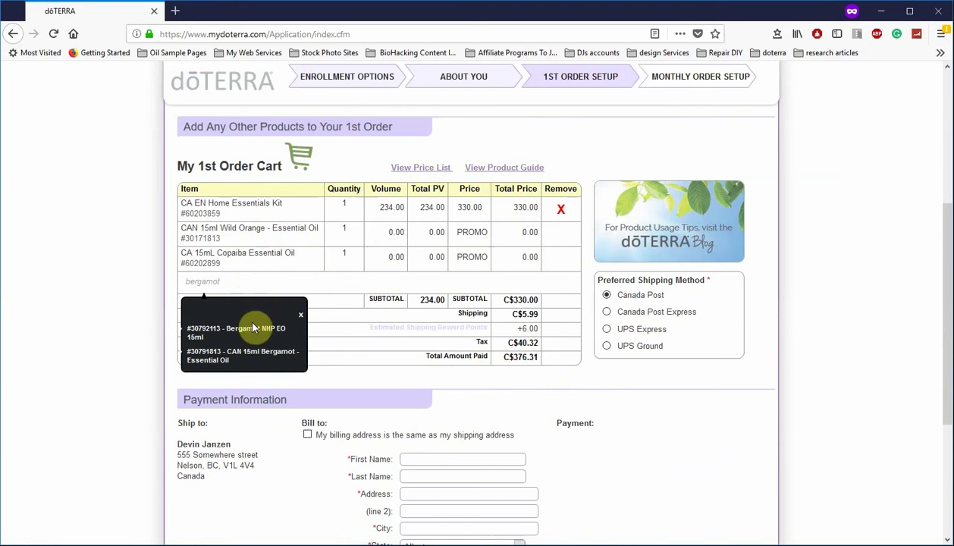
{"action": "left_click", "coordinate": [229, 359]}
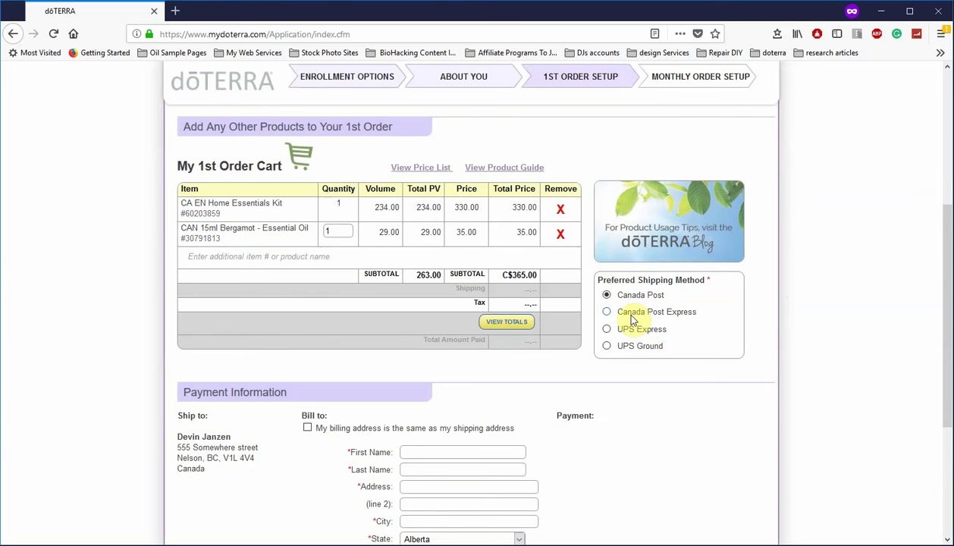
- Make billing match the shipping address, turn on saving payment information, and attempt to process the order
{"action": "scroll", "coordinate": [637, 333], "scroll_direction": "down", "scroll_amount": 4}
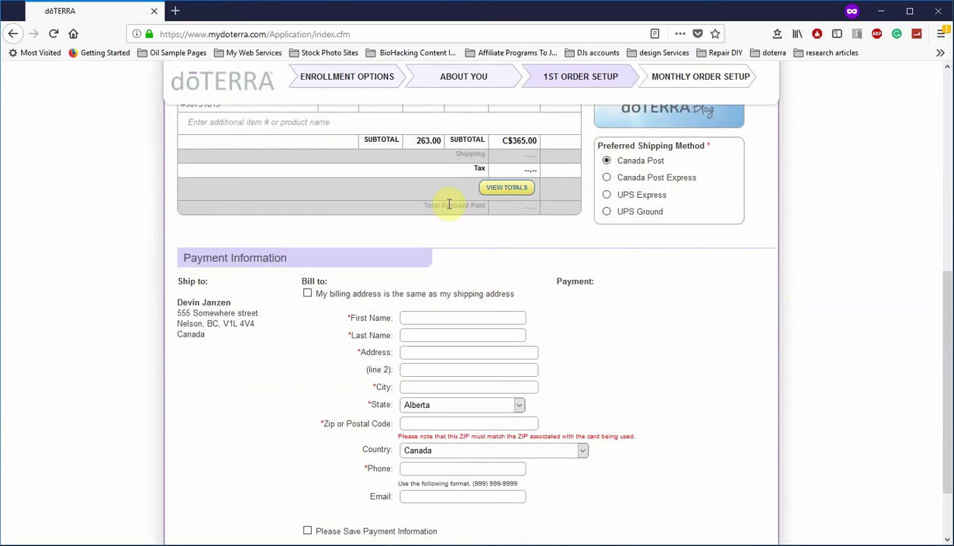
{"action": "scroll", "coordinate": [448, 203], "scroll_direction": "down", "scroll_amount": 2}
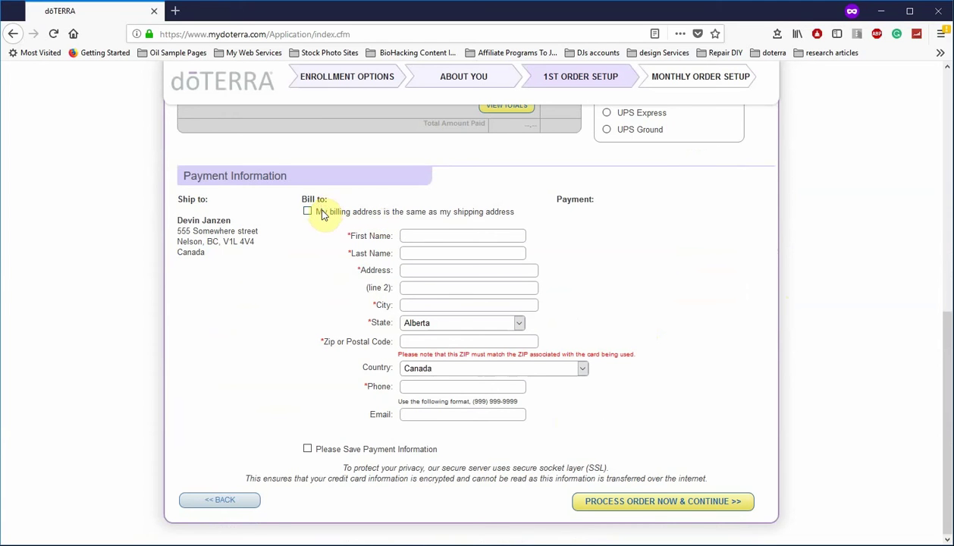
{"action": "left_click", "coordinate": [322, 214]}
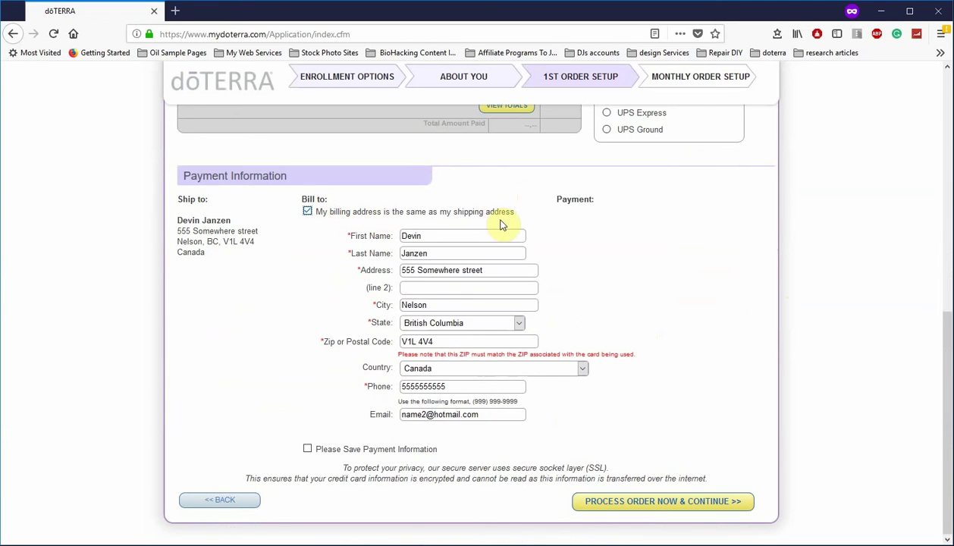
{"action": "left_click", "coordinate": [385, 450]}
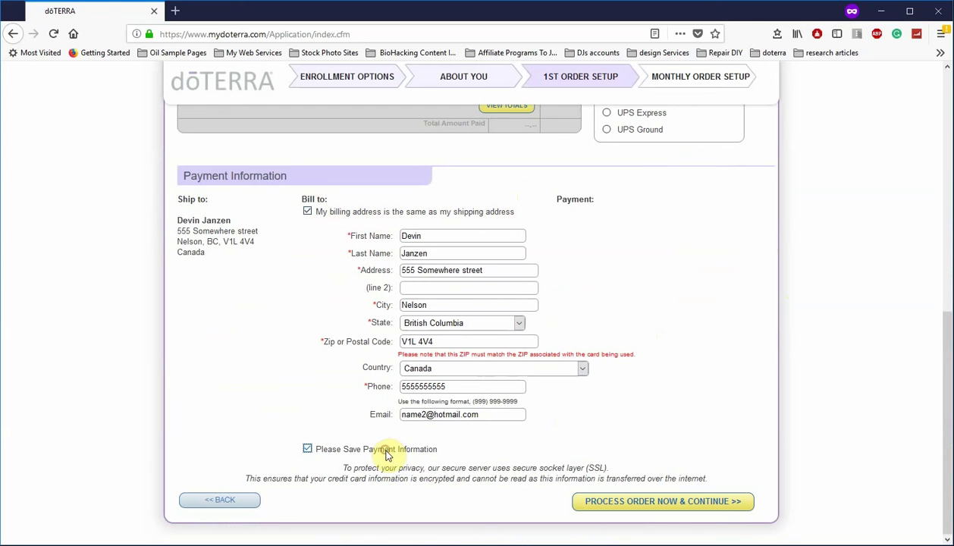
{"action": "left_click", "coordinate": [709, 506]}
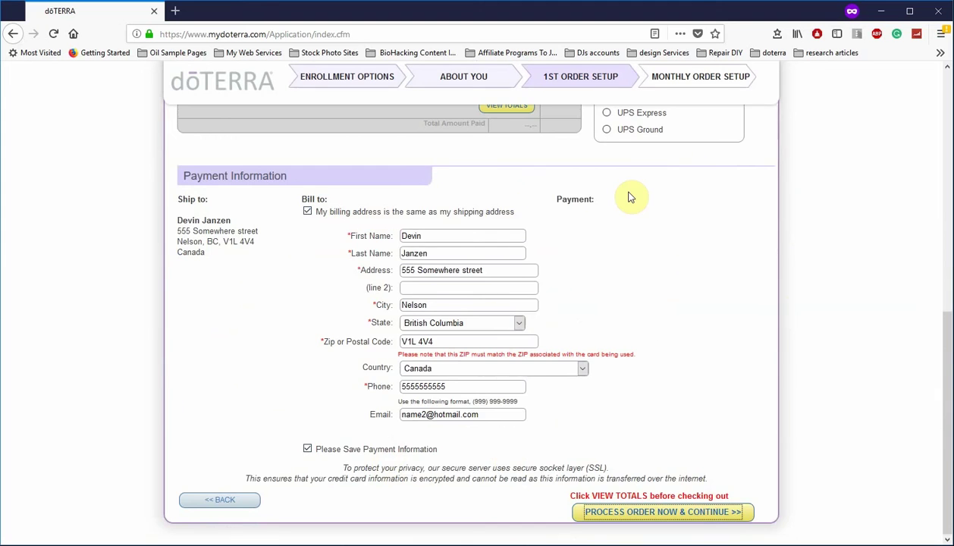
- Calculate the order totals: C$5.99 Canada Post shipping, C$44.52 tax, C$415.51 total
{"action": "scroll", "coordinate": [630, 194], "scroll_direction": "up", "scroll_amount": 5}
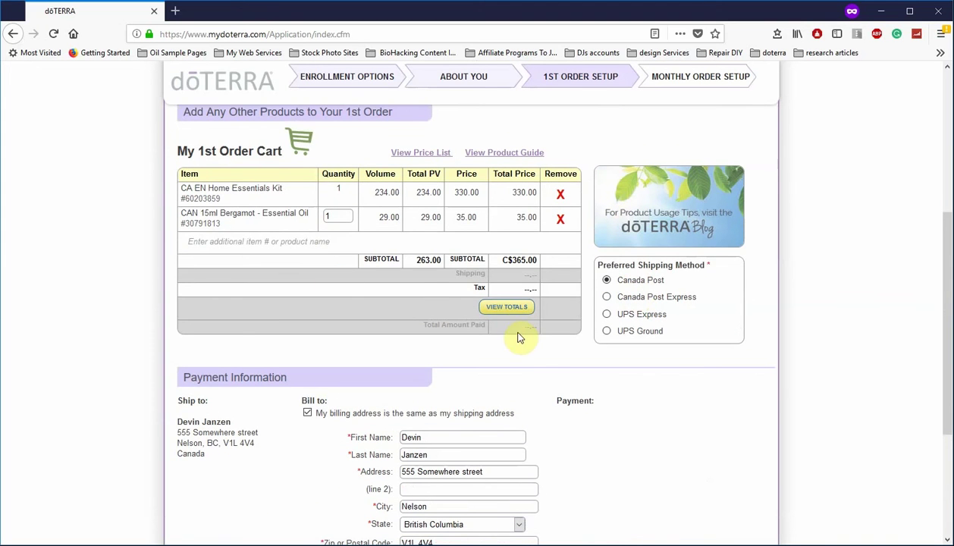
{"action": "left_click", "coordinate": [512, 311]}
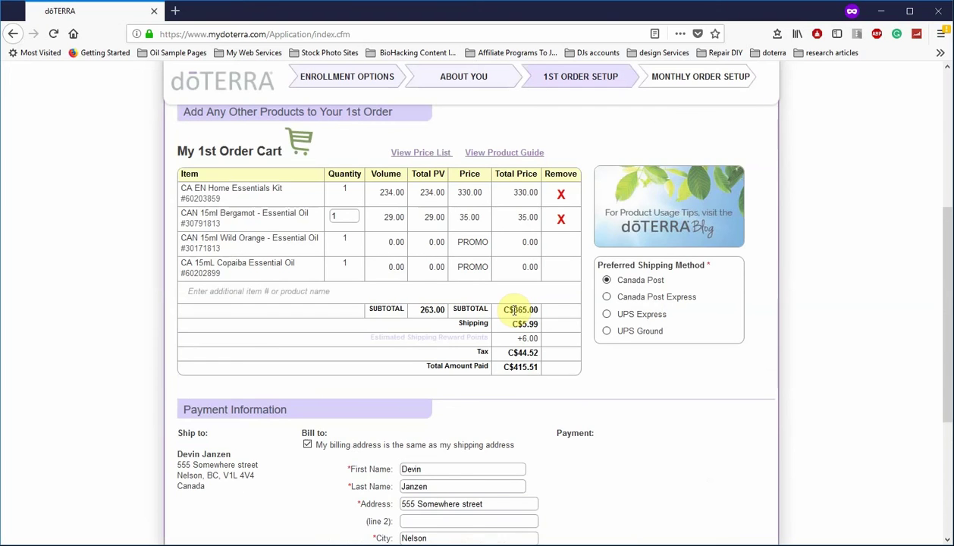
{"action": "scroll", "coordinate": [540, 349], "scroll_direction": "down", "scroll_amount": 3}
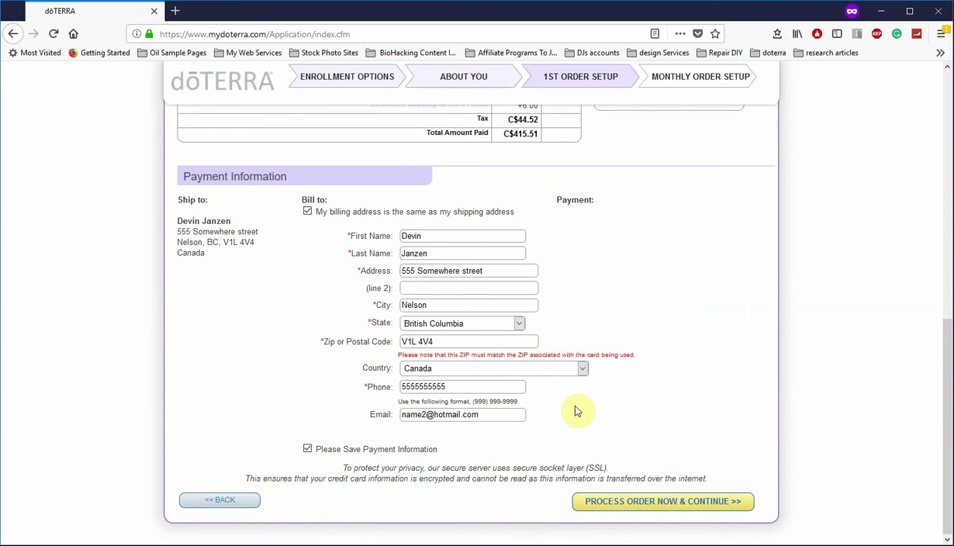
- Submit the order and wait for the credit card Payment Information page
{"action": "left_click", "coordinate": [617, 502]}
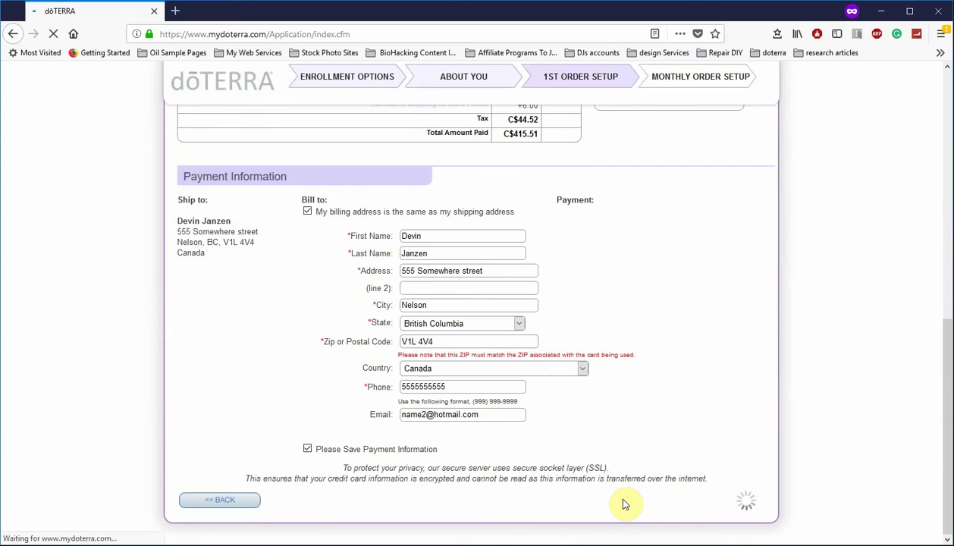